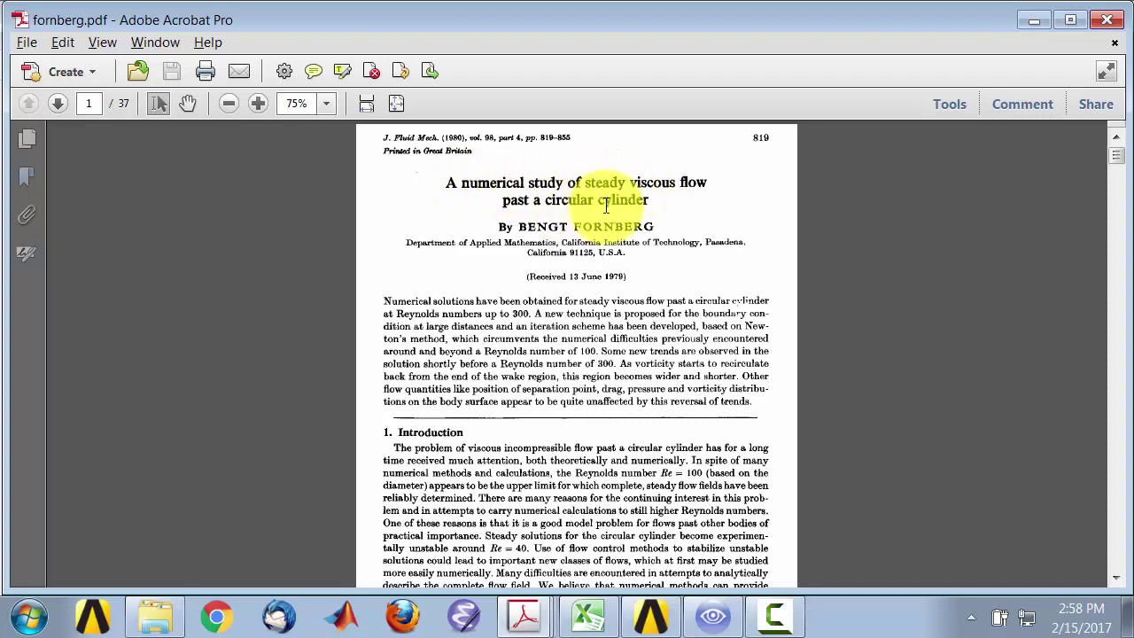
Go to page 32 of the Fornberg paper and view the Figure 20 plot of pressure over the body surface
{"action": "left_click", "coordinate": [88, 105]}
{"action": "type", "text": "32"}
{"action": "key", "text": "Return"}
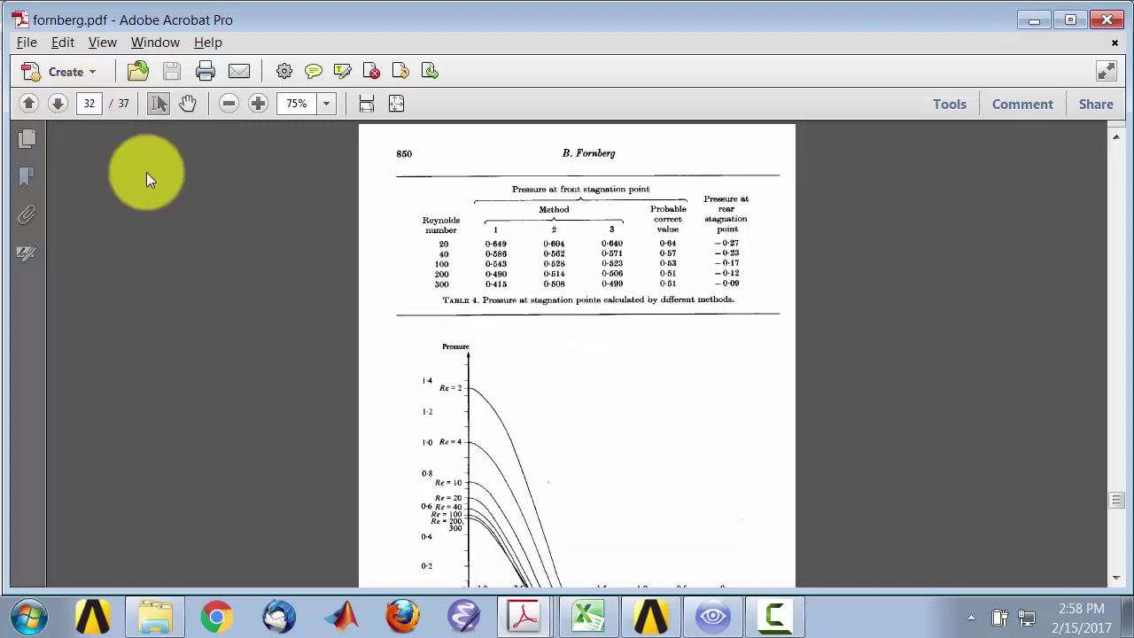
{"action": "scroll", "coordinate": [431, 380], "scroll_direction": "down", "scroll_amount": 5}
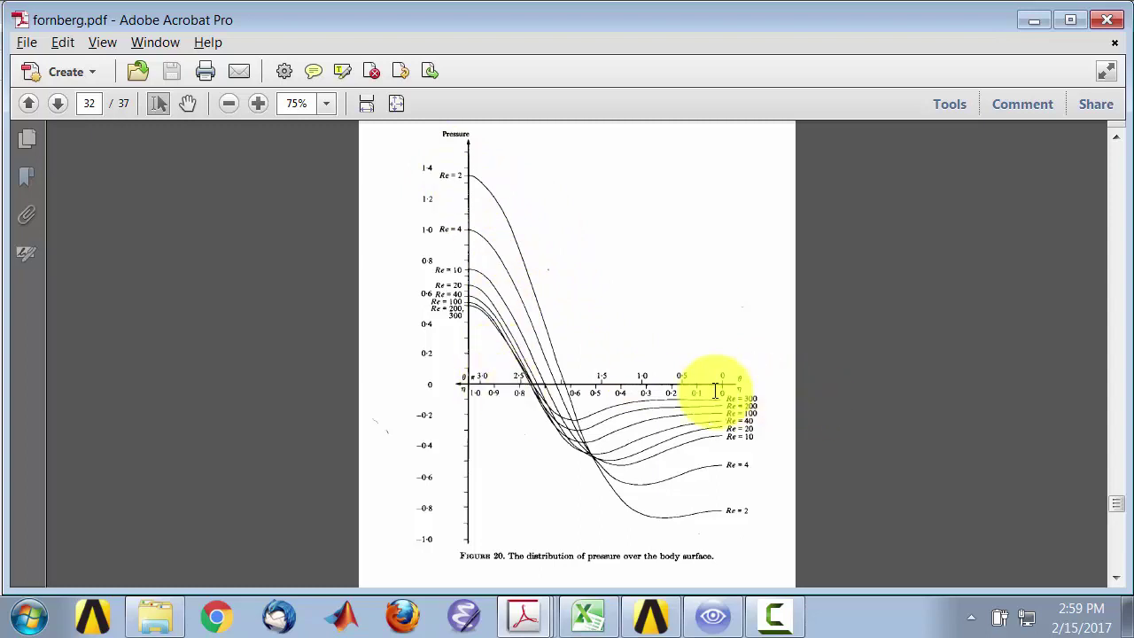
Switch to CFD-Post and create a new expression named "theta exp2"
{"action": "left_click", "coordinate": [714, 614]}
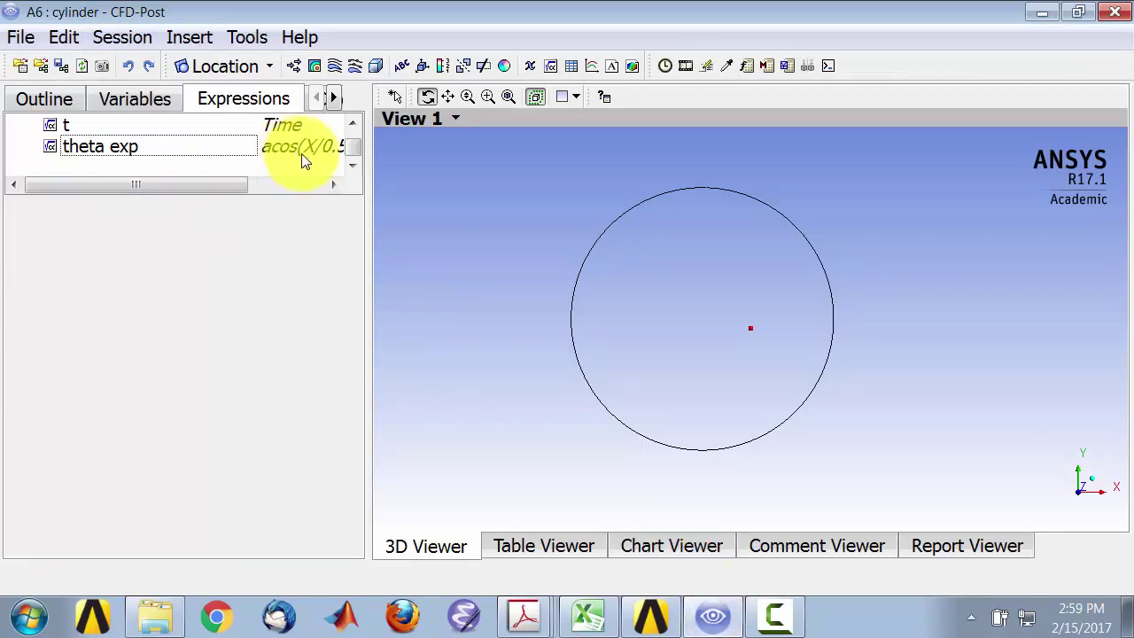
{"action": "left_click", "coordinate": [46, 98]}
{"action": "left_click", "coordinate": [251, 100]}
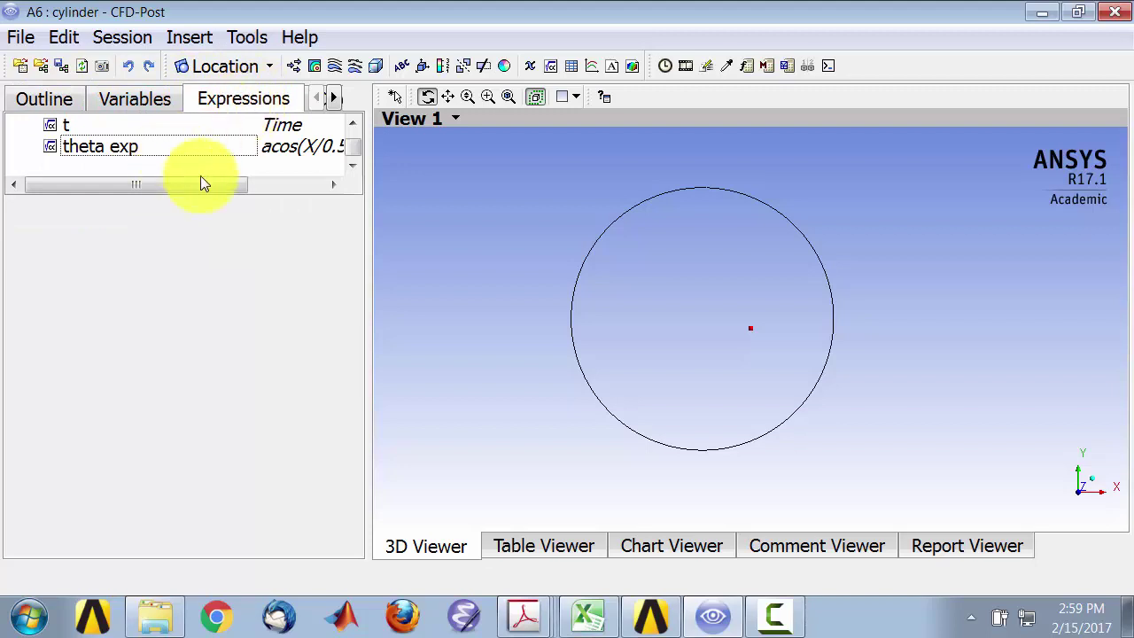
{"action": "right_click", "coordinate": [156, 130]}
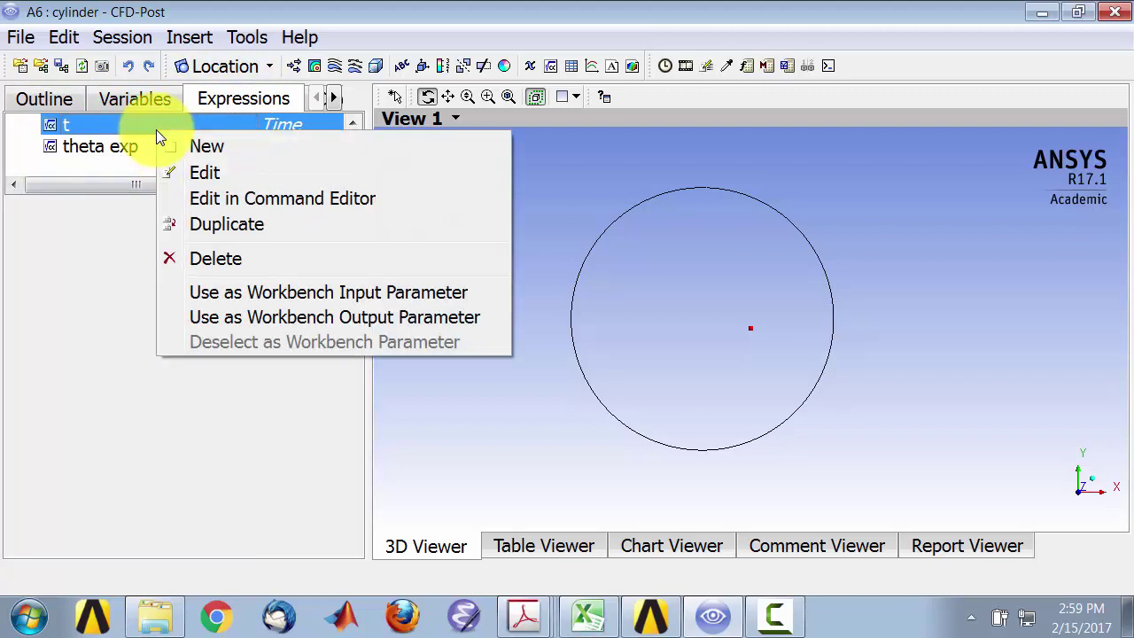
{"action": "left_click", "coordinate": [214, 149]}
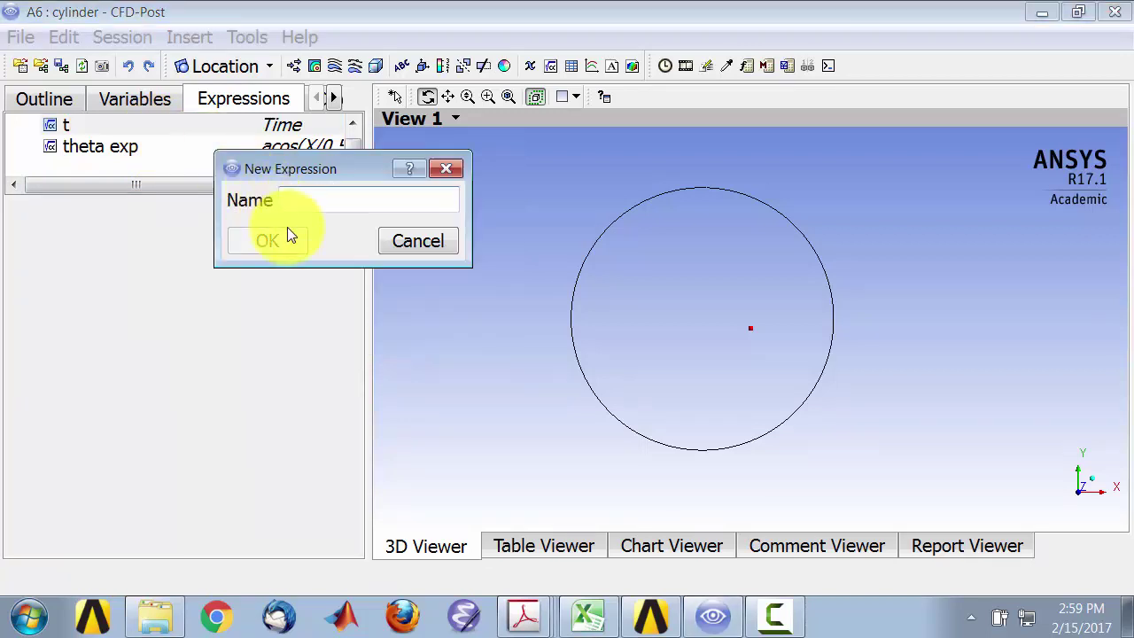
{"action": "type", "text": "theta exp"}
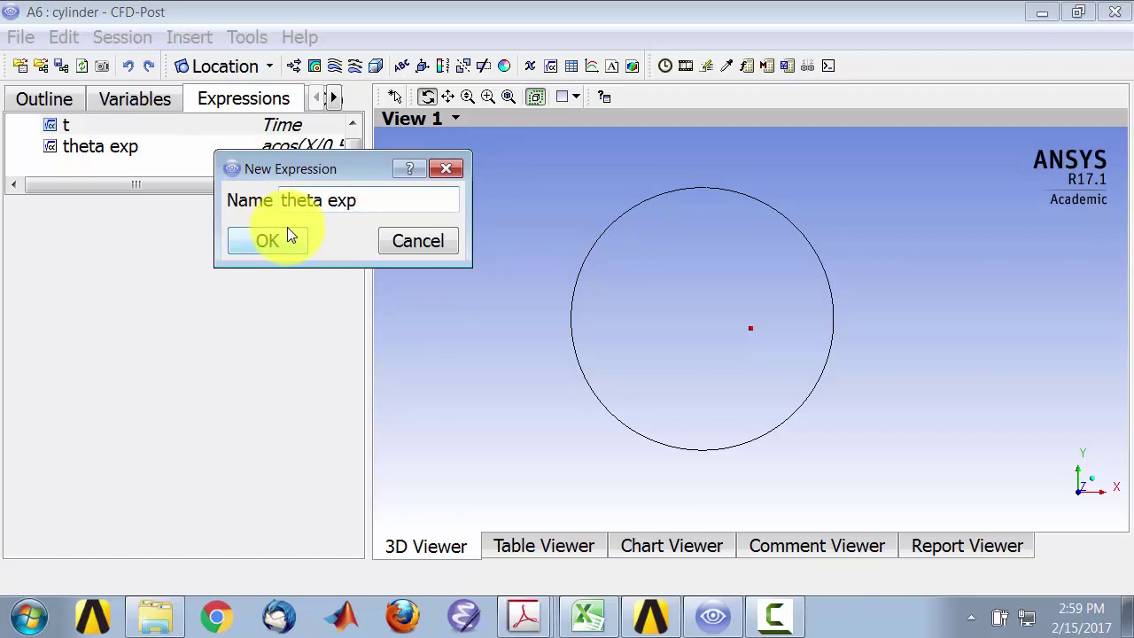
{"action": "type", "text": "2"}
{"action": "left_click", "coordinate": [287, 228]}
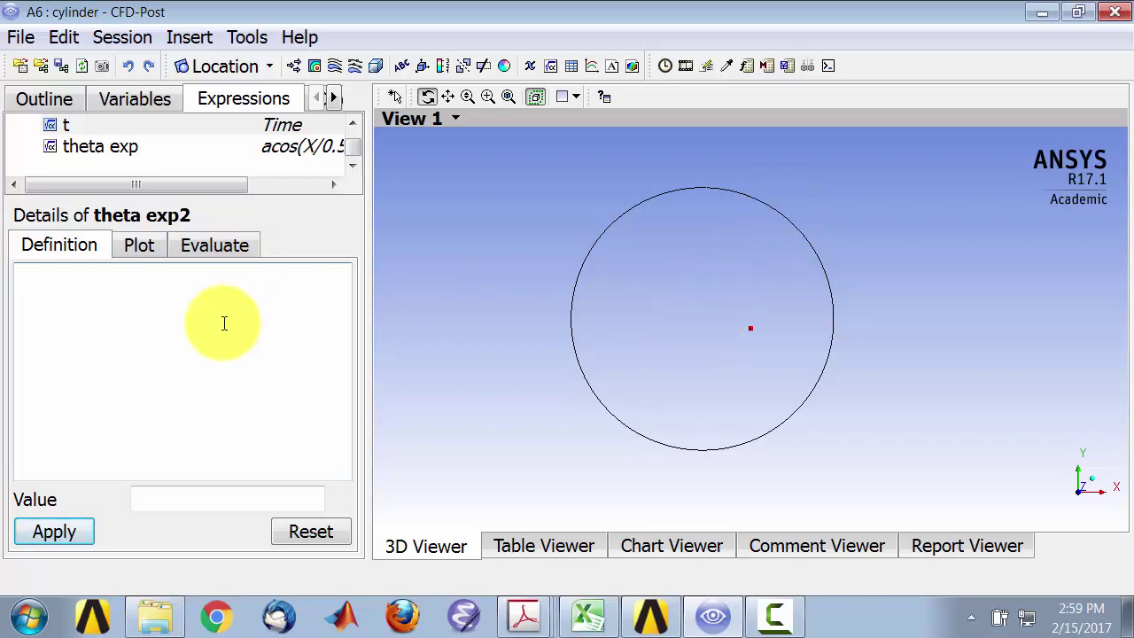
Insert the CEL function acos into the definition of theta exp2
{"action": "right_click", "coordinate": [188, 337]}
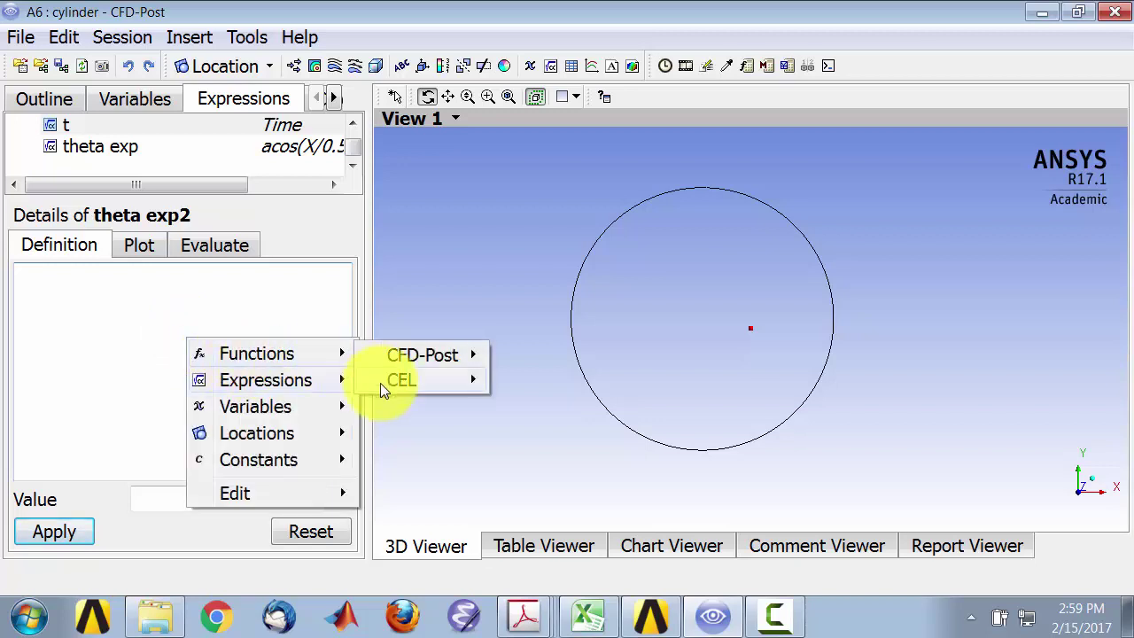
{"action": "mouse_move", "coordinate": [345, 380]}
{"action": "mouse_move", "coordinate": [325, 359]}
{"action": "mouse_move", "coordinate": [428, 380]}
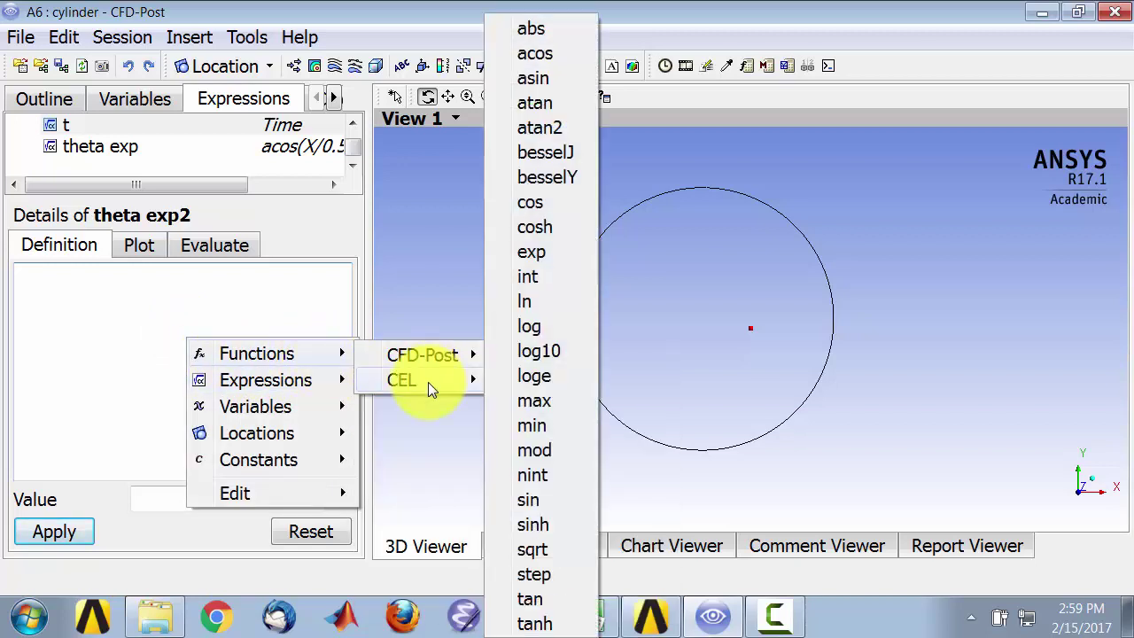
{"action": "left_click", "coordinate": [535, 55]}
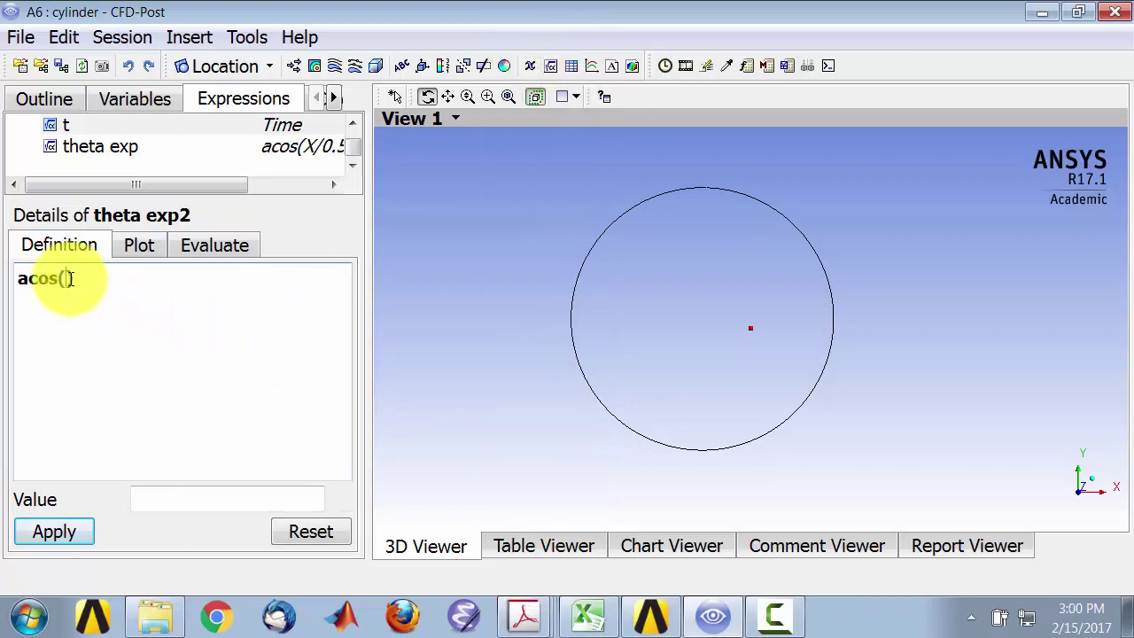
Complete the acos argument with the geometric variable X divided by 0.5[m], and apply the expression acos(X/0.5[m])
{"action": "right_click", "coordinate": [66, 278]}
{"action": "mouse_move", "coordinate": [115, 354]}
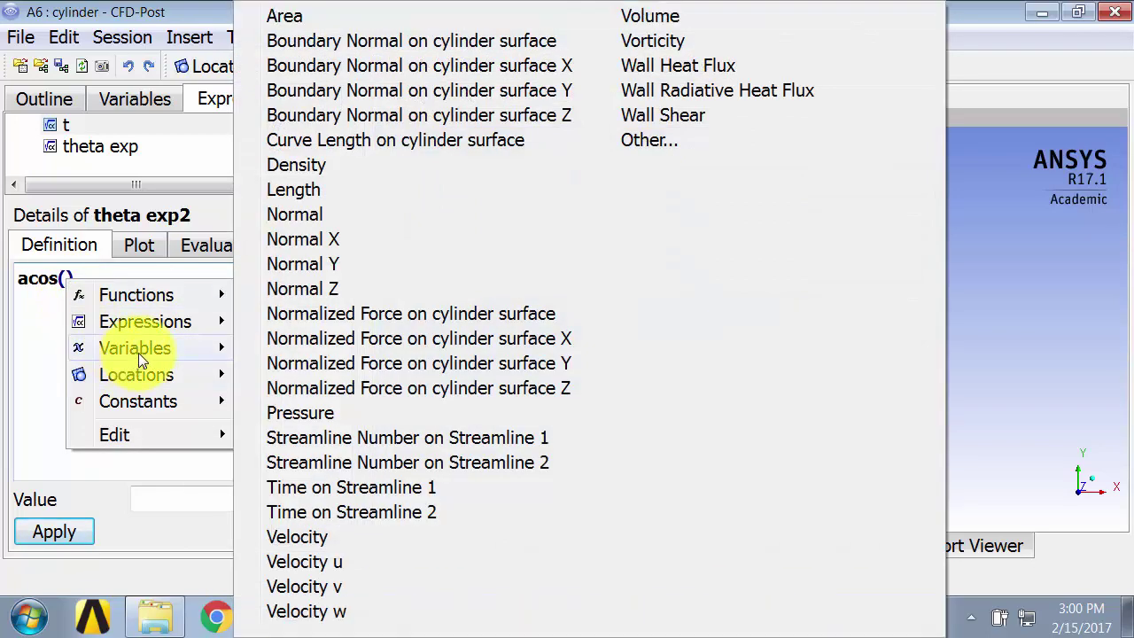
{"action": "left_click", "coordinate": [661, 140]}
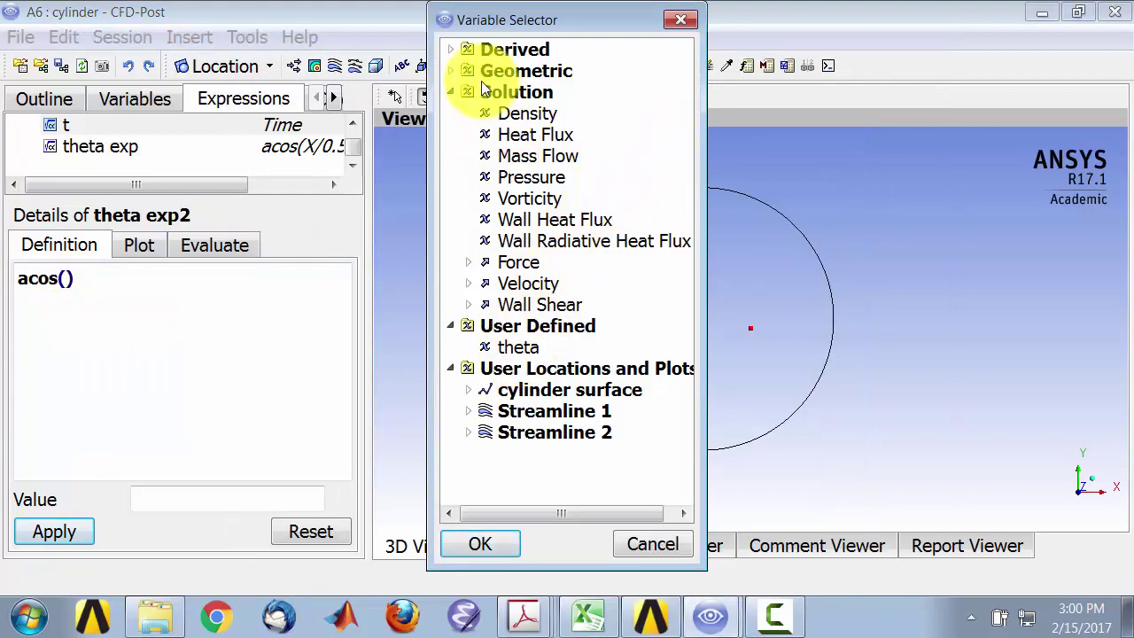
{"action": "left_click", "coordinate": [451, 71]}
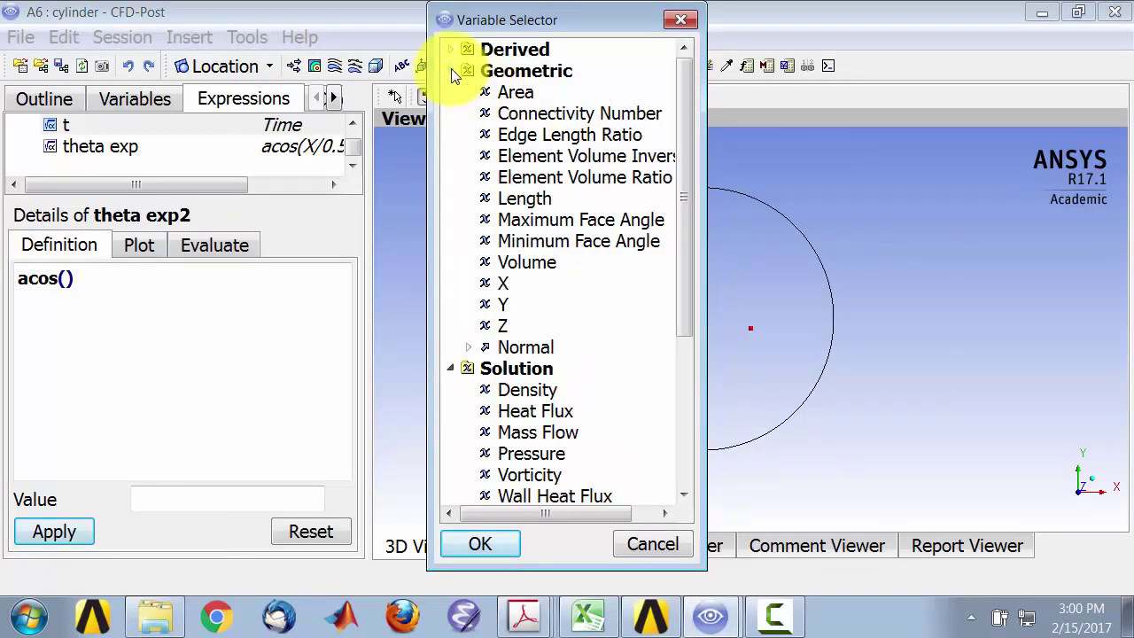
{"action": "left_click", "coordinate": [503, 284]}
{"action": "left_click", "coordinate": [480, 545]}
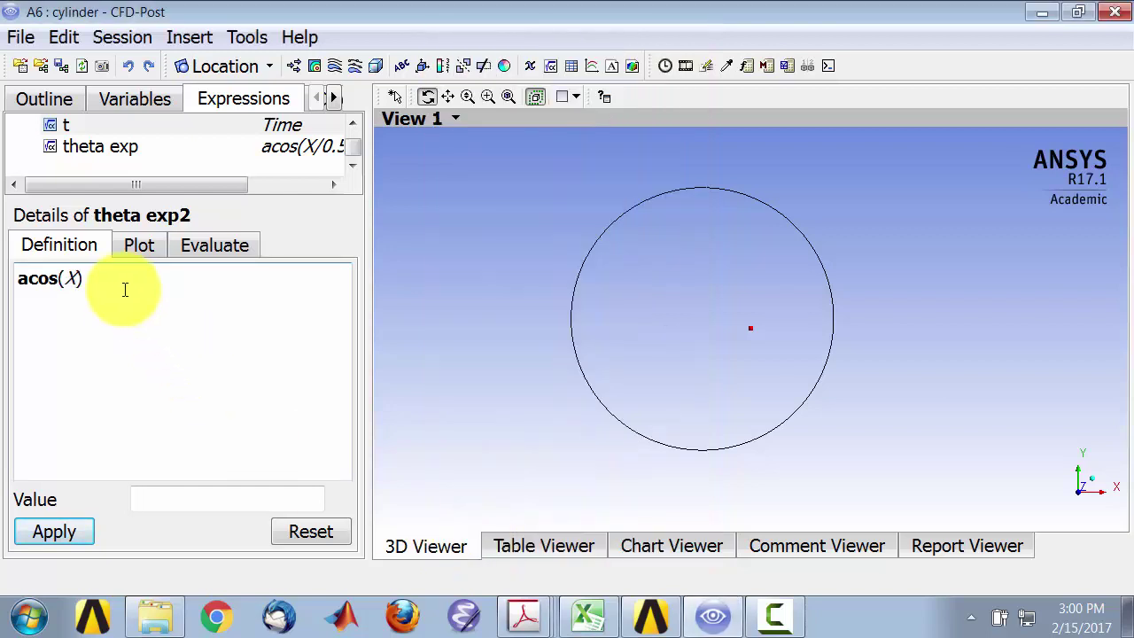
{"action": "type", "text": "/0.5[m]"}
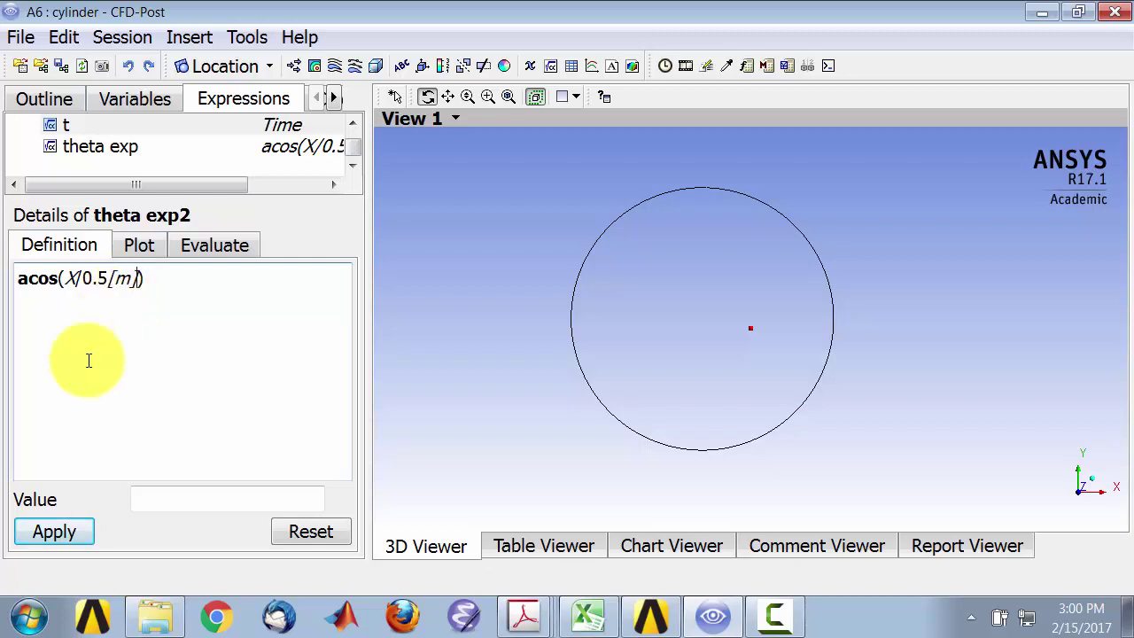
{"action": "left_click", "coordinate": [46, 531]}
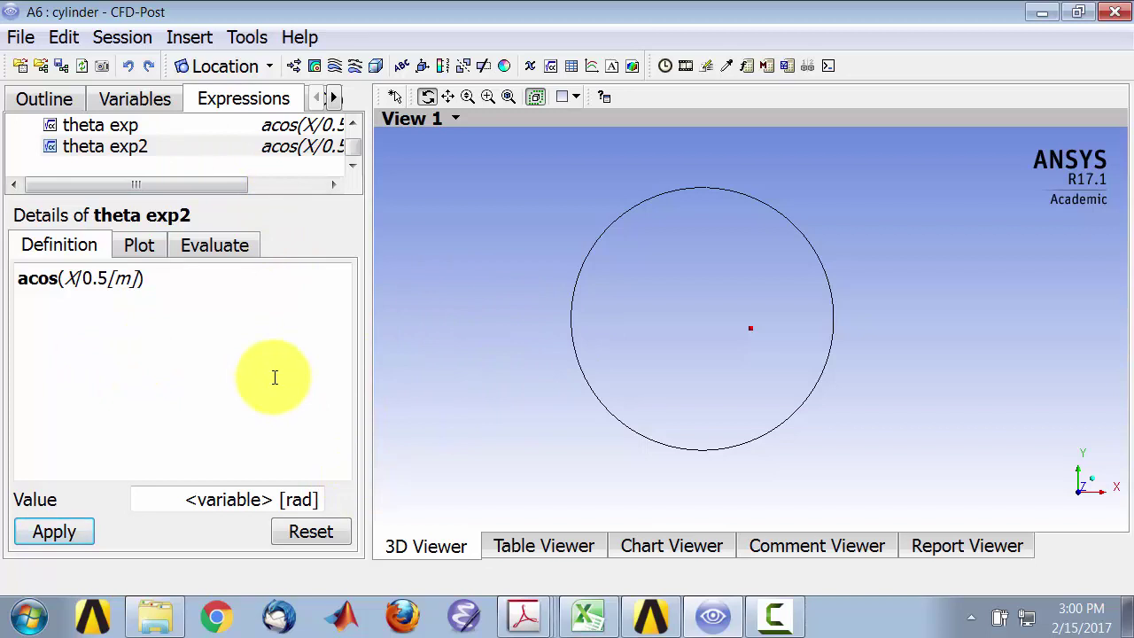
Create a new user variable named "theta2"
{"action": "left_click", "coordinate": [151, 100]}
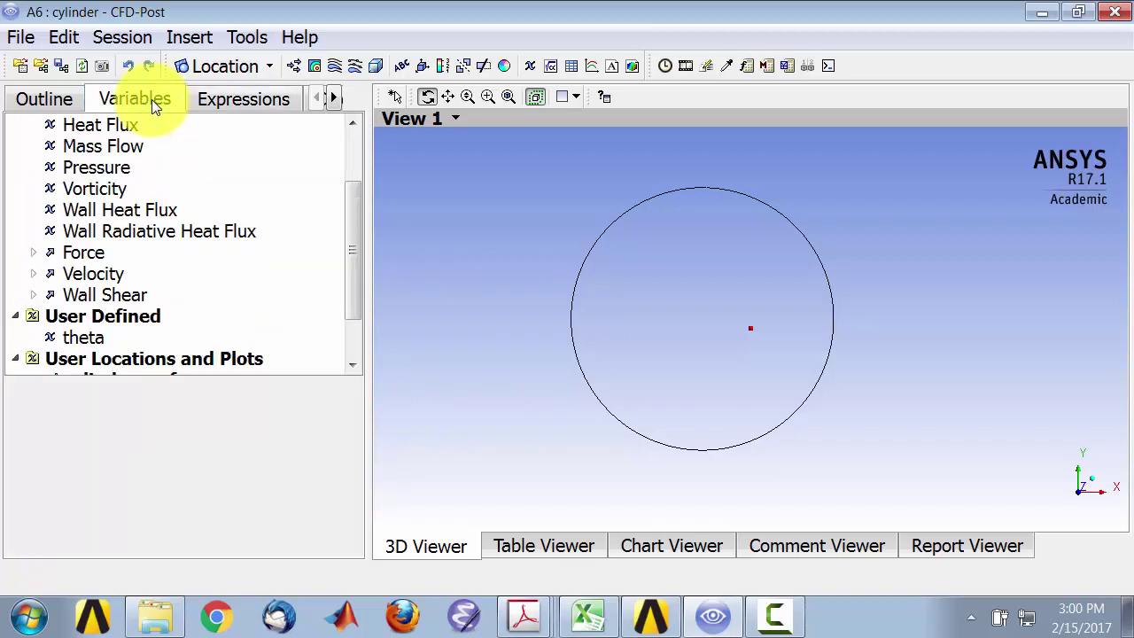
{"action": "right_click", "coordinate": [113, 130]}
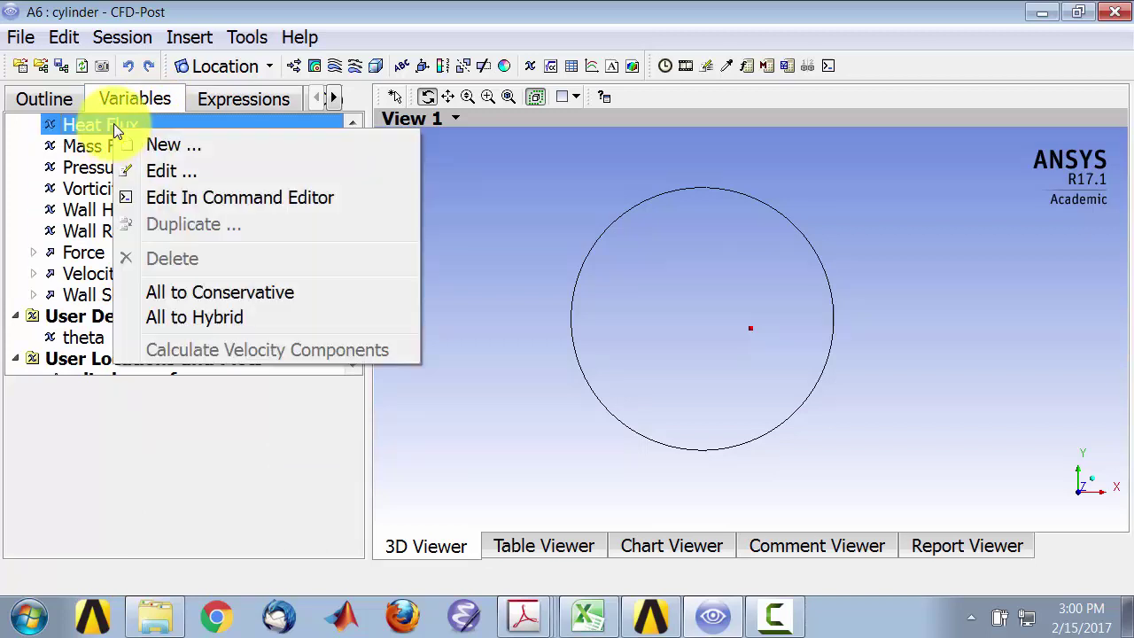
{"action": "left_click", "coordinate": [158, 144]}
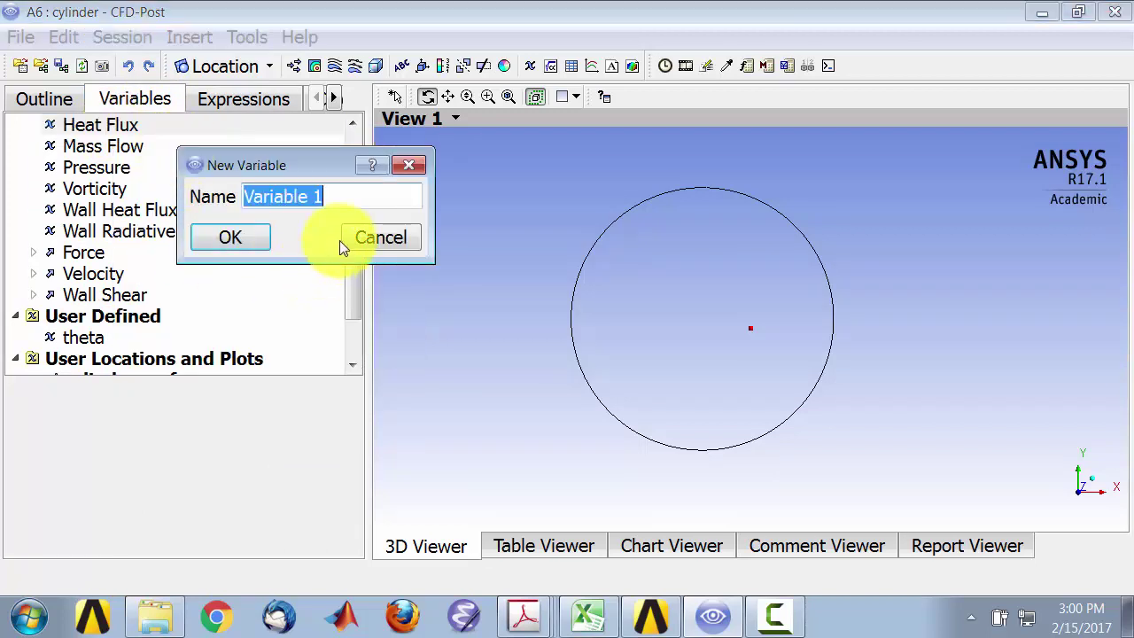
{"action": "type", "text": "thet"}
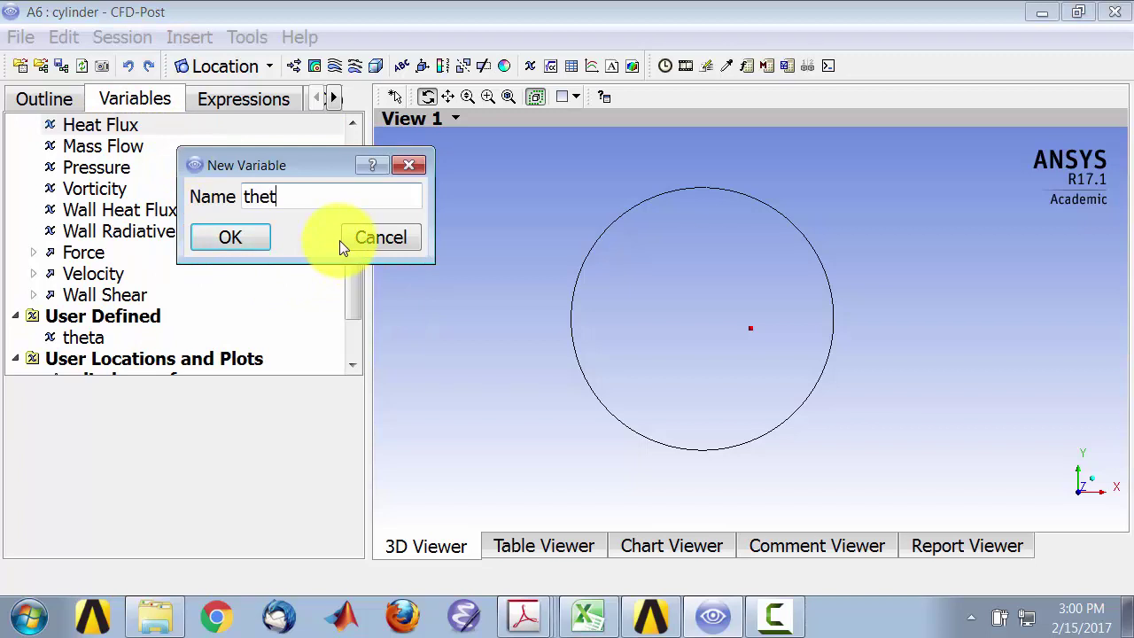
{"action": "type", "text": "a2"}
{"action": "left_click", "coordinate": [224, 238]}
{"action": "double_click", "coordinate": [270, 197]}
{"action": "left_click", "coordinate": [277, 198]}
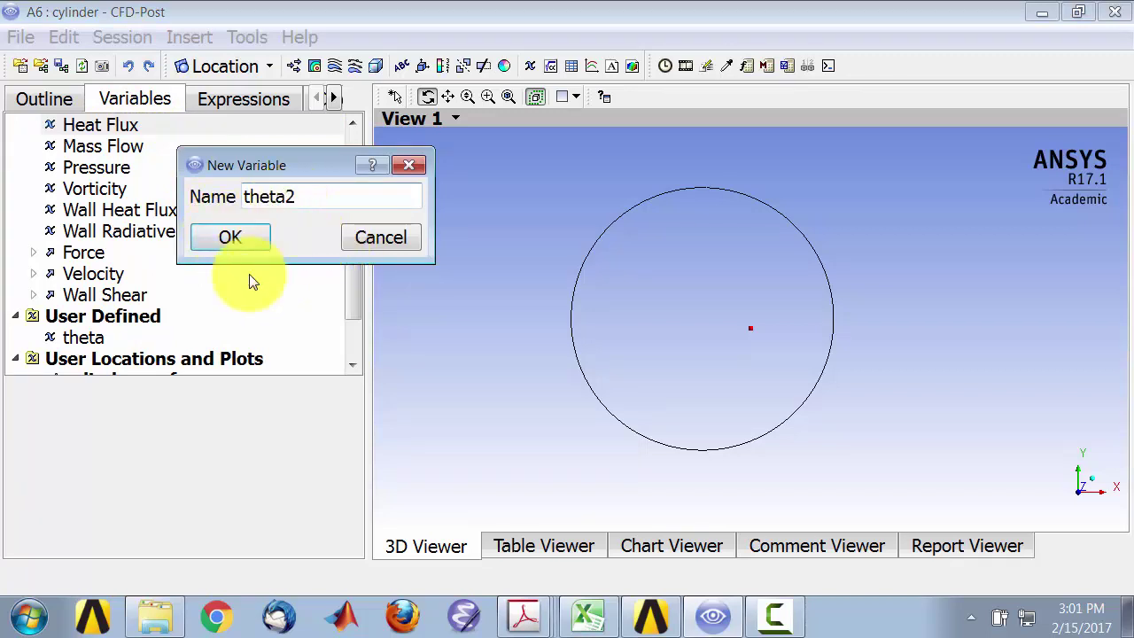
{"action": "left_click", "coordinate": [299, 197]}
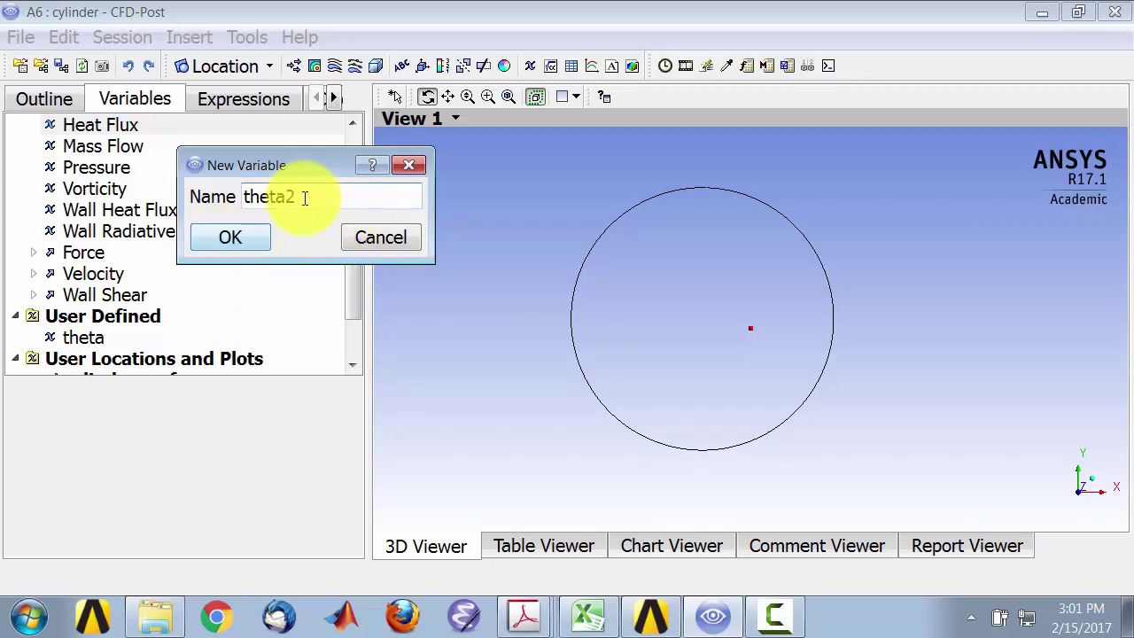
{"action": "left_click", "coordinate": [228, 237]}
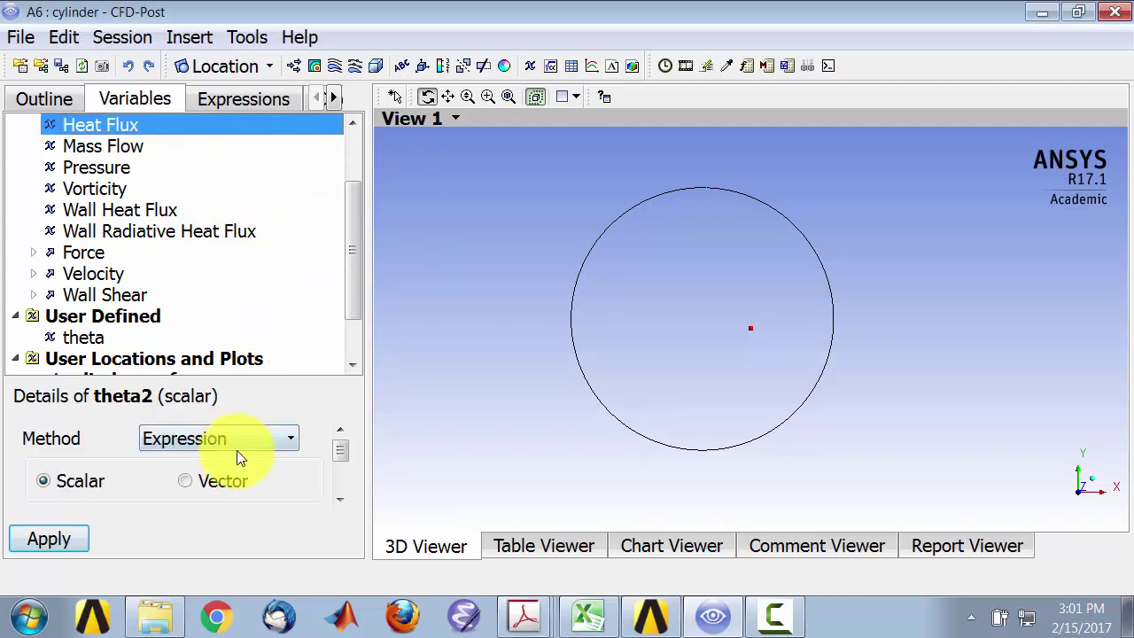
Define theta2 by the expression theta exp2 and apply the variable
{"action": "left_click_drag", "start_coordinate": [341, 448], "coordinate": [343, 467]}
{"action": "left_click", "coordinate": [286, 481]}
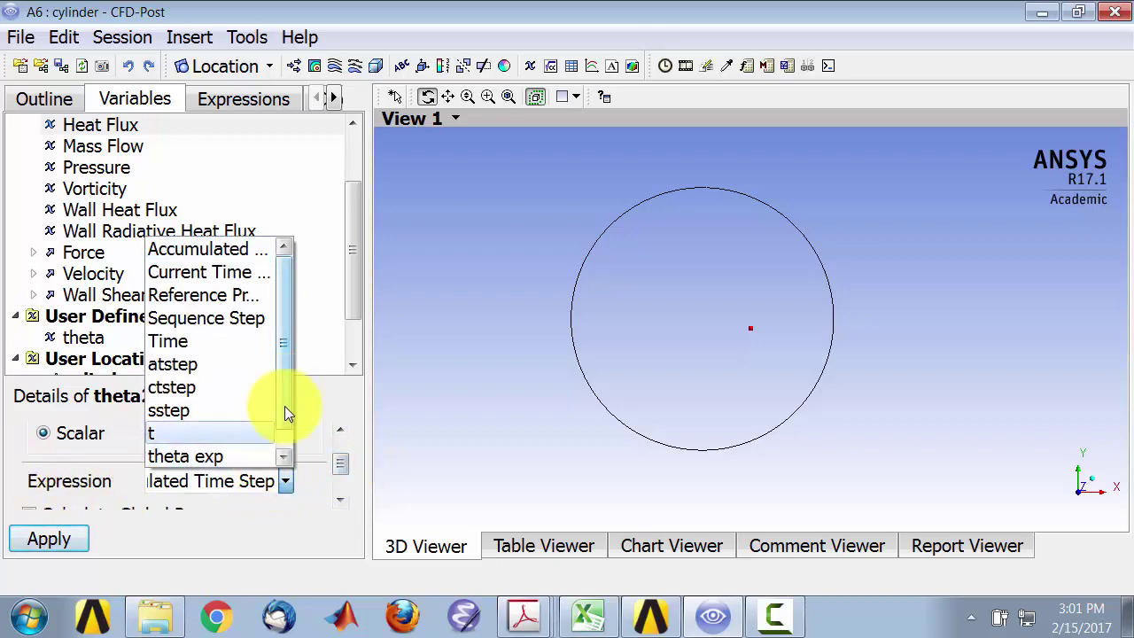
{"action": "scroll", "coordinate": [284, 413], "scroll_direction": "down", "scroll_amount": 1}
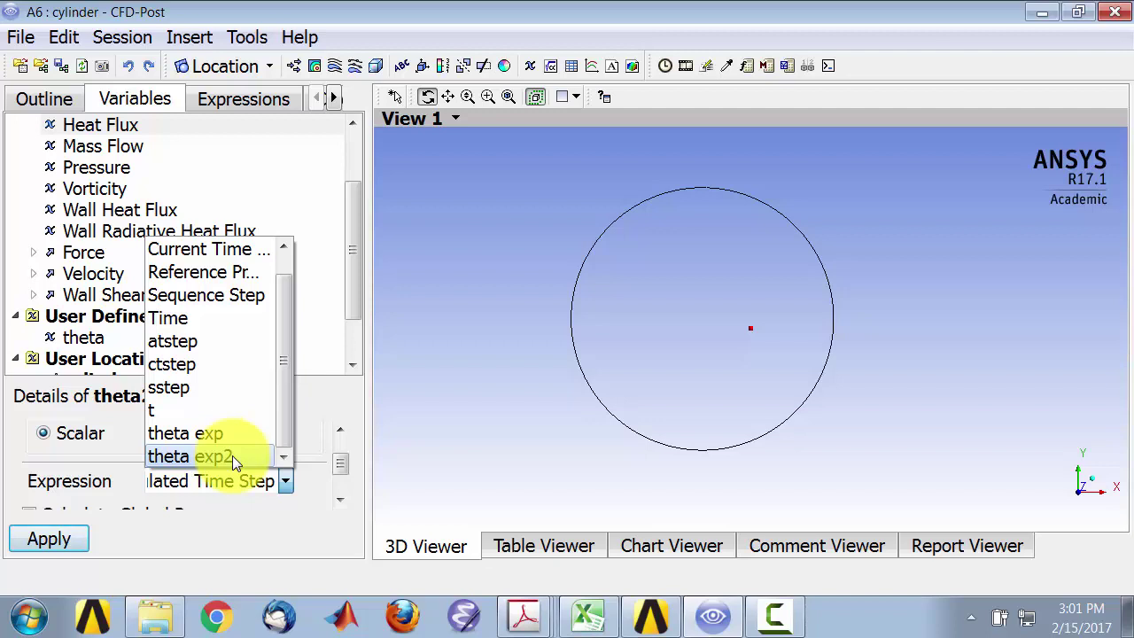
{"action": "left_click", "coordinate": [232, 455]}
{"action": "left_click", "coordinate": [55, 539]}
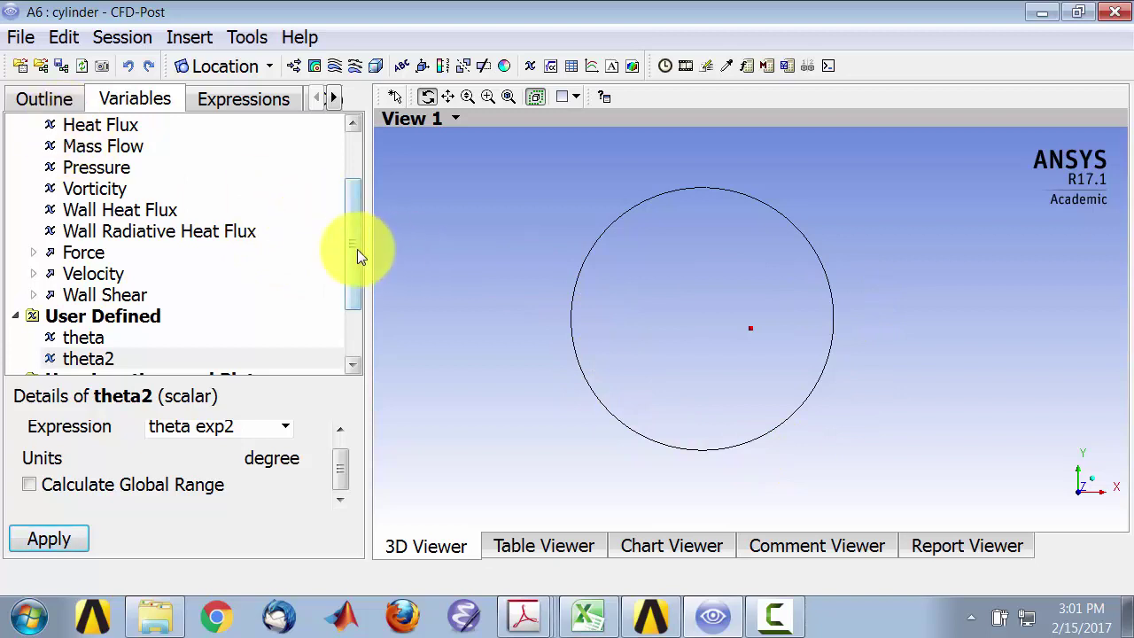
{"action": "scroll", "coordinate": [356, 231], "scroll_direction": "up", "scroll_amount": 2}
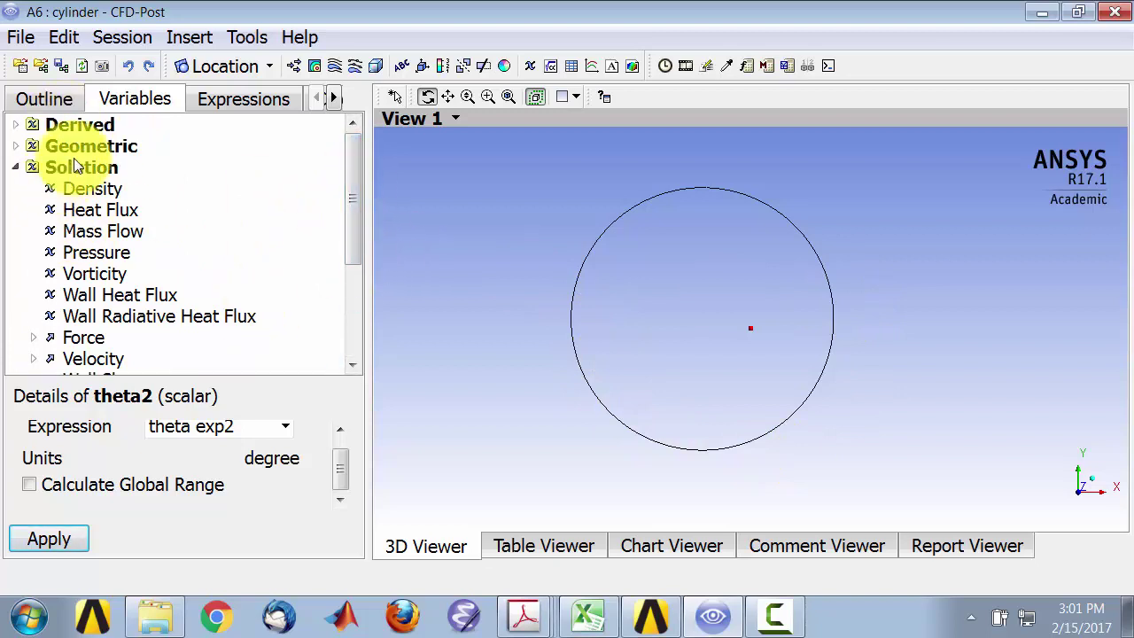
{"action": "left_click", "coordinate": [25, 39]}
{"action": "left_click", "coordinate": [316, 213]}
Show the cylinder and symmetry 1 boundaries of surface_body in the 3D view
{"action": "left_click", "coordinate": [45, 98]}
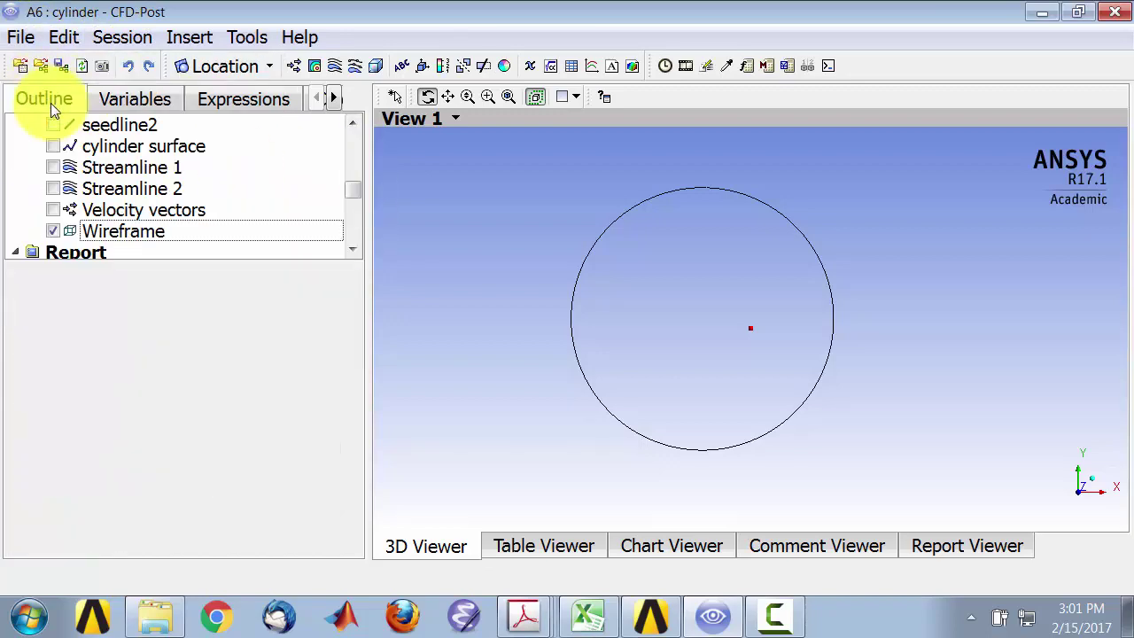
{"action": "left_click_drag", "start_coordinate": [346, 196], "coordinate": [352, 140]}
{"action": "left_click", "coordinate": [89, 189]}
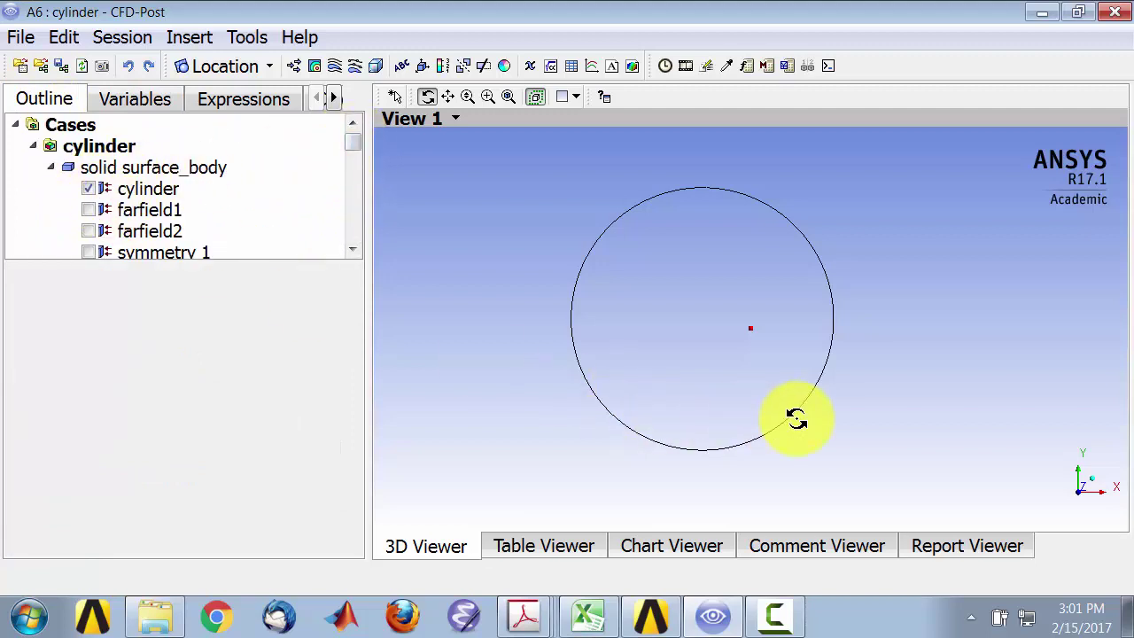
{"action": "left_click_drag", "start_coordinate": [757, 382], "coordinate": [771, 211]}
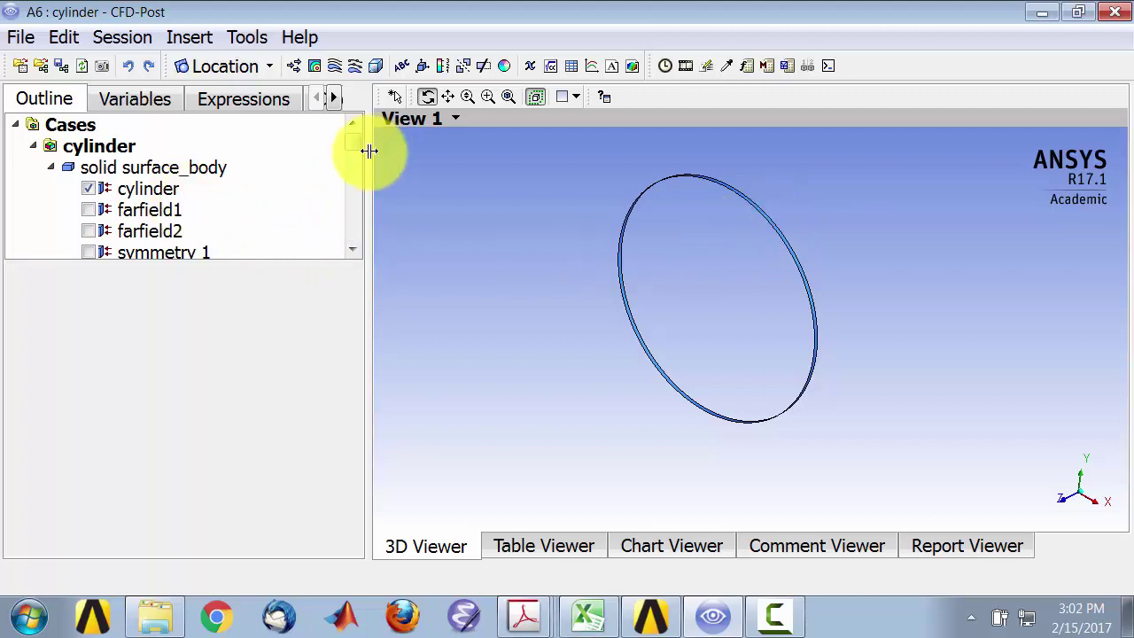
{"action": "left_click", "coordinate": [352, 251]}
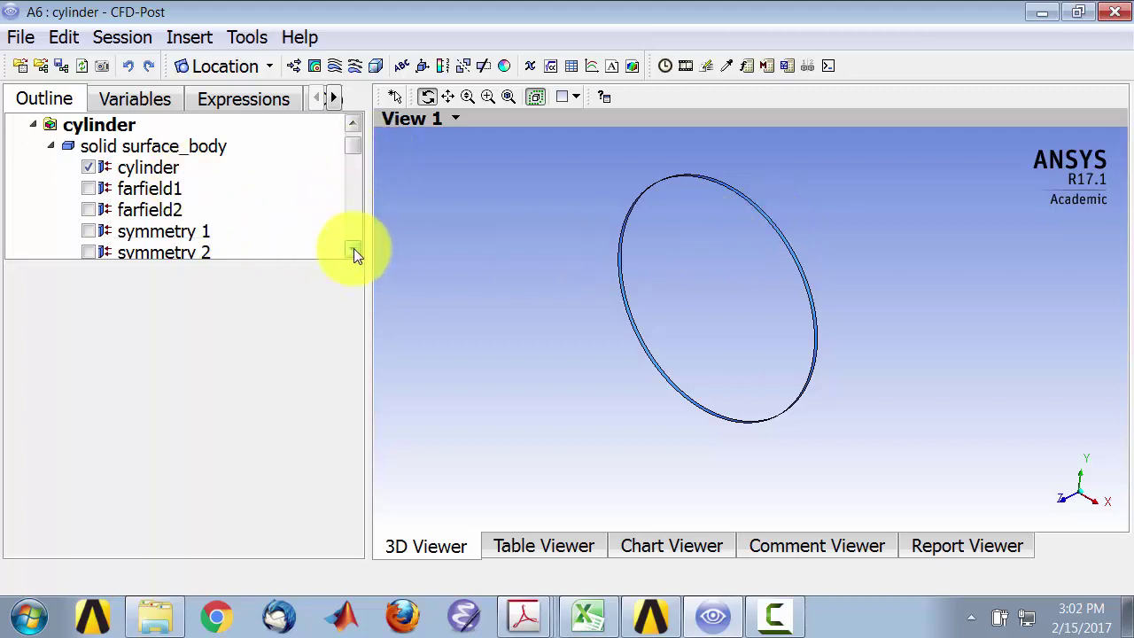
{"action": "left_click", "coordinate": [92, 230]}
{"action": "left_click_drag", "start_coordinate": [724, 319], "coordinate": [631, 329]}
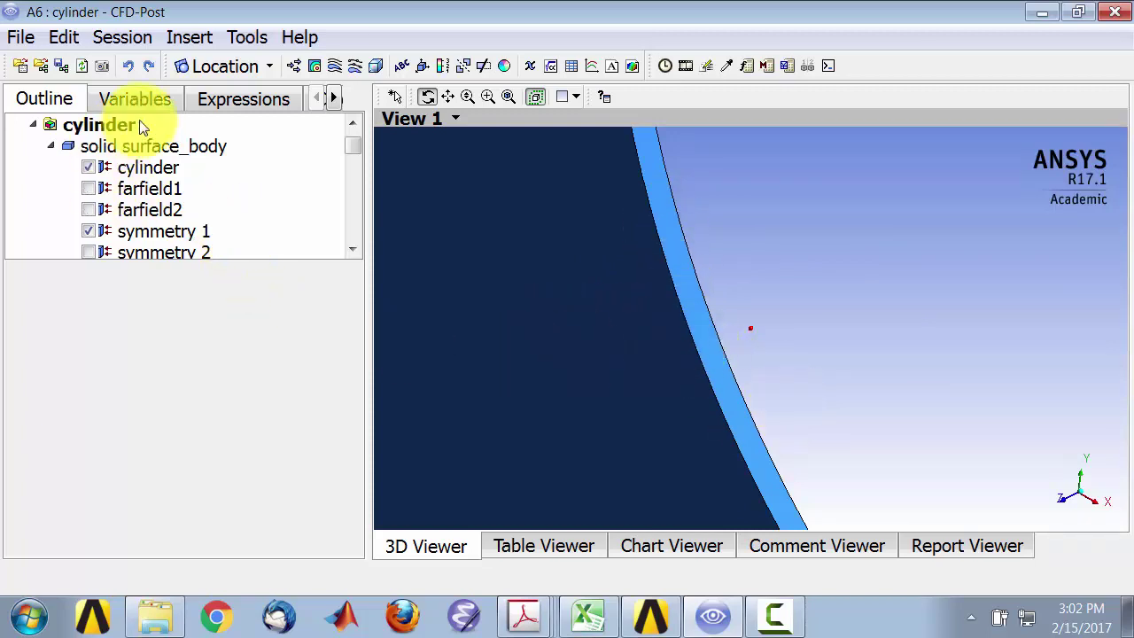
Insert a new polyline location named "cylinder surface2"
{"action": "left_click", "coordinate": [251, 65]}
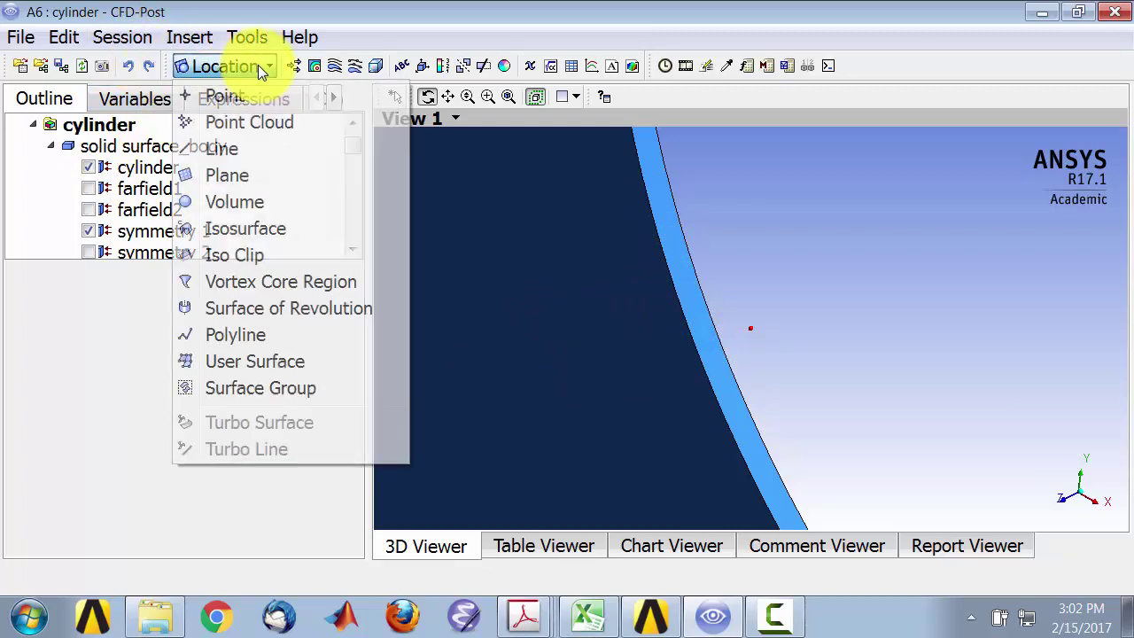
{"action": "left_click", "coordinate": [254, 331]}
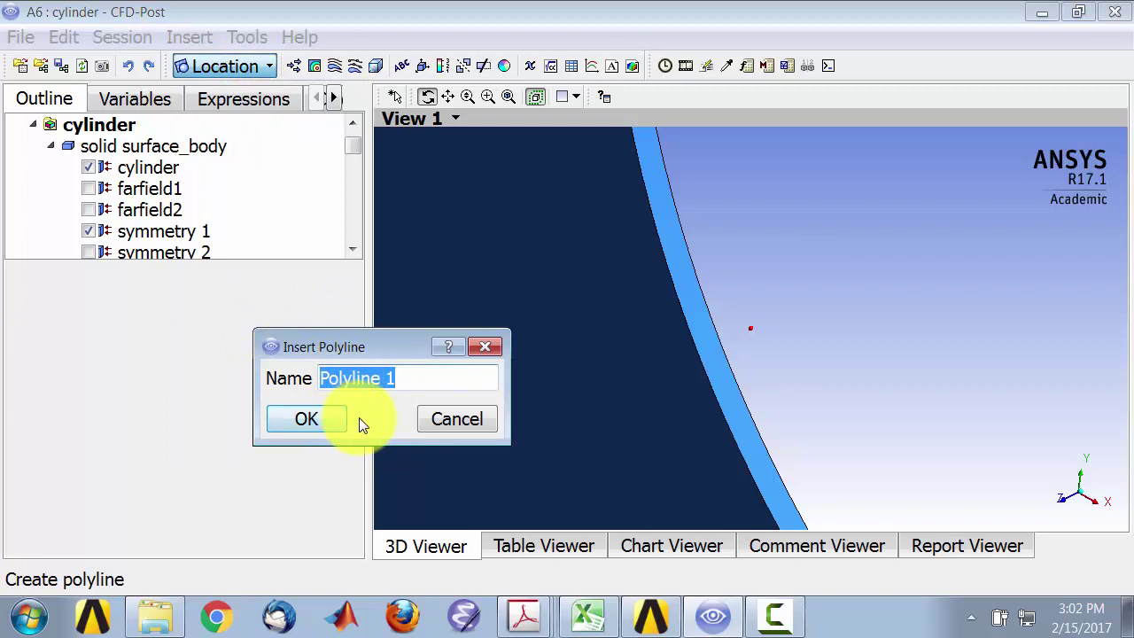
{"action": "type", "text": "cylinder "}
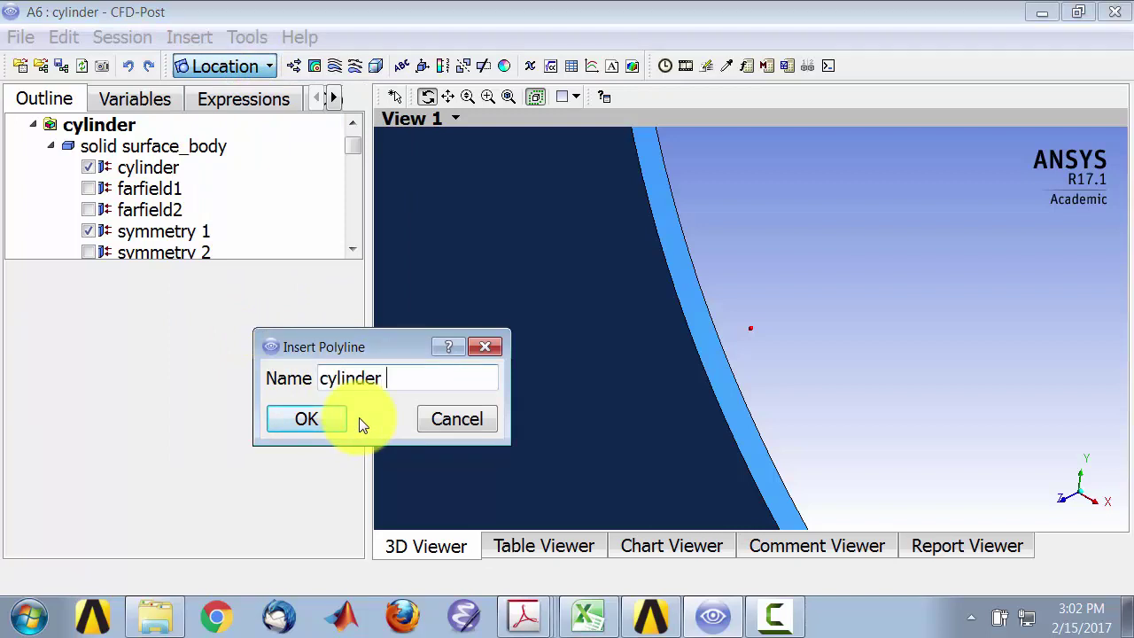
{"action": "type", "text": "surface2"}
{"action": "key", "text": "Return"}
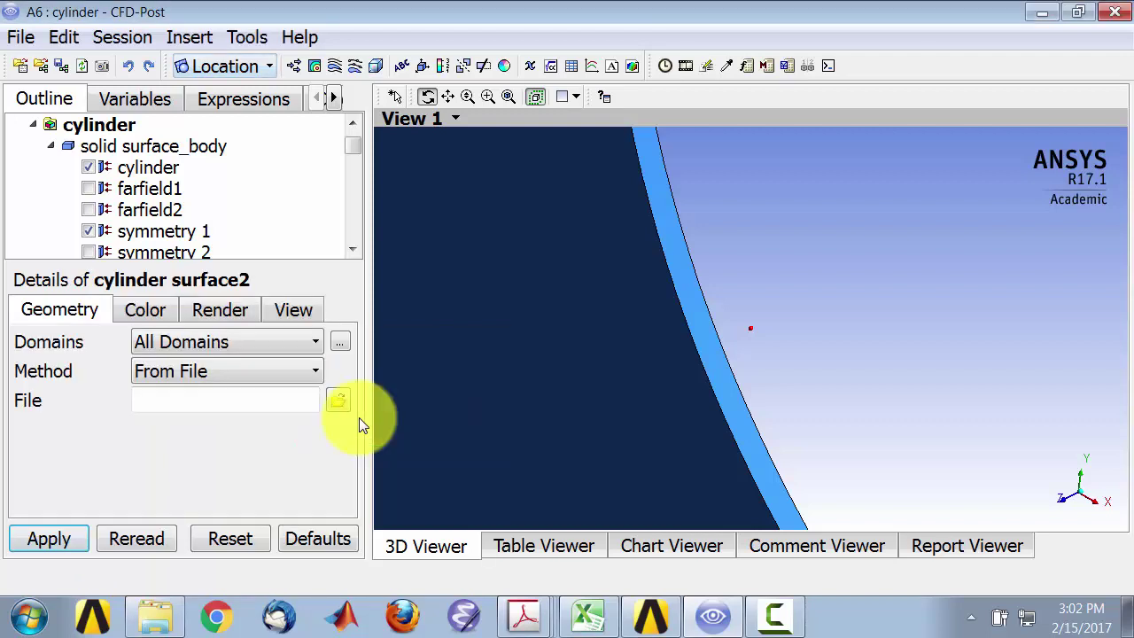
Define cylinder surface2 as the boundary intersection of cylinder with symmetry 1 and apply it
{"action": "left_click", "coordinate": [187, 371]}
{"action": "left_click", "coordinate": [194, 419]}
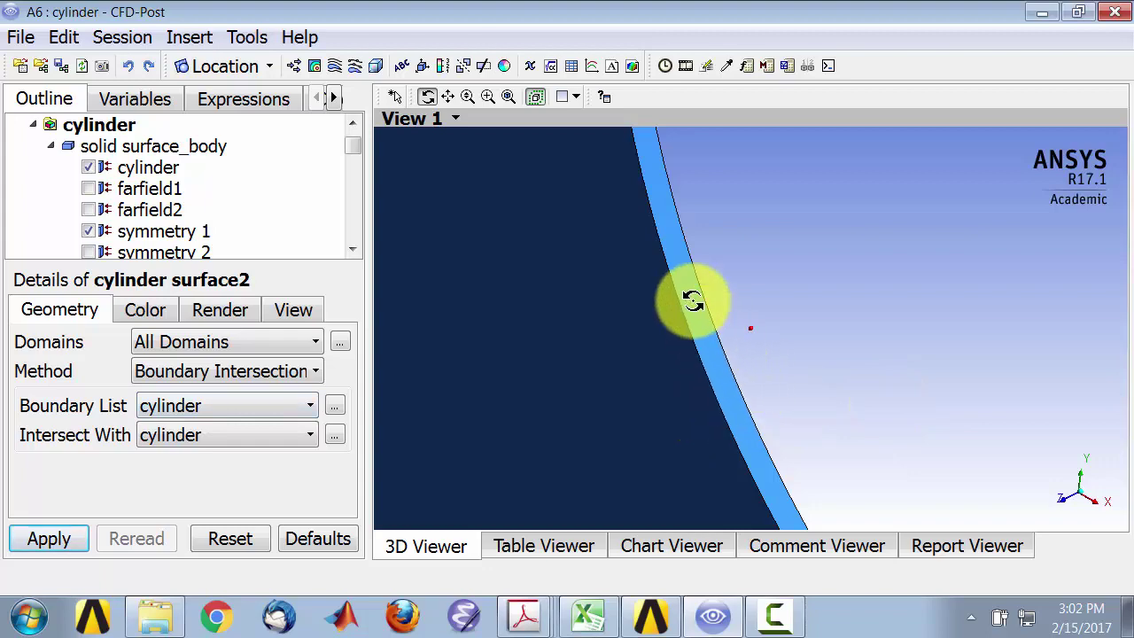
{"action": "left_click", "coordinate": [256, 432]}
{"action": "left_click", "coordinate": [254, 516]}
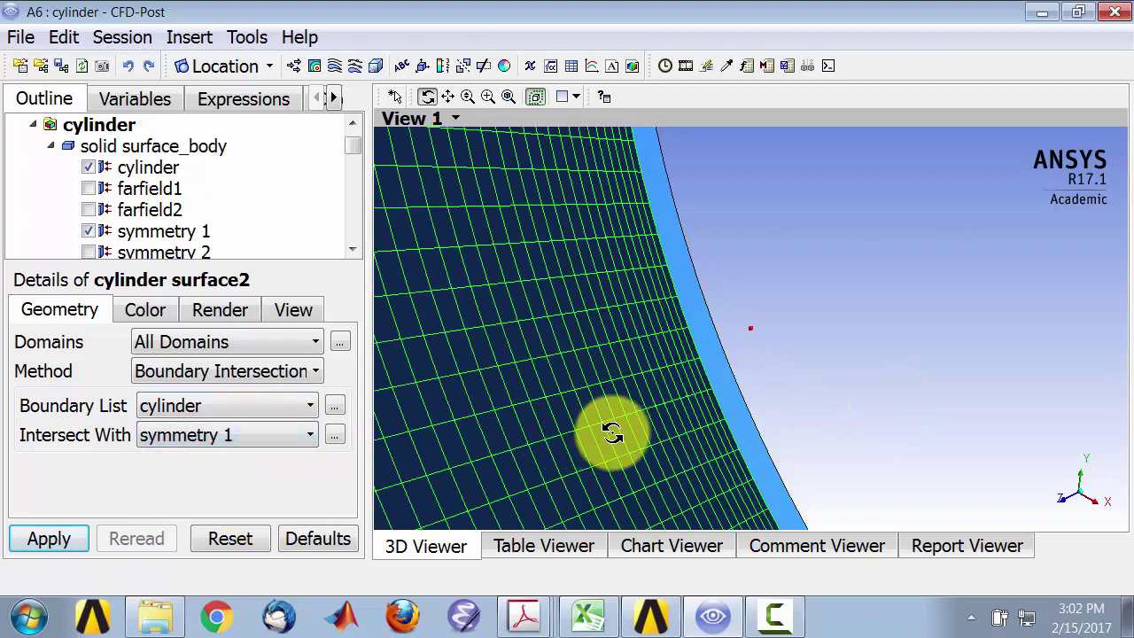
{"action": "left_click", "coordinate": [49, 539]}
{"action": "left_click", "coordinate": [479, 299]}
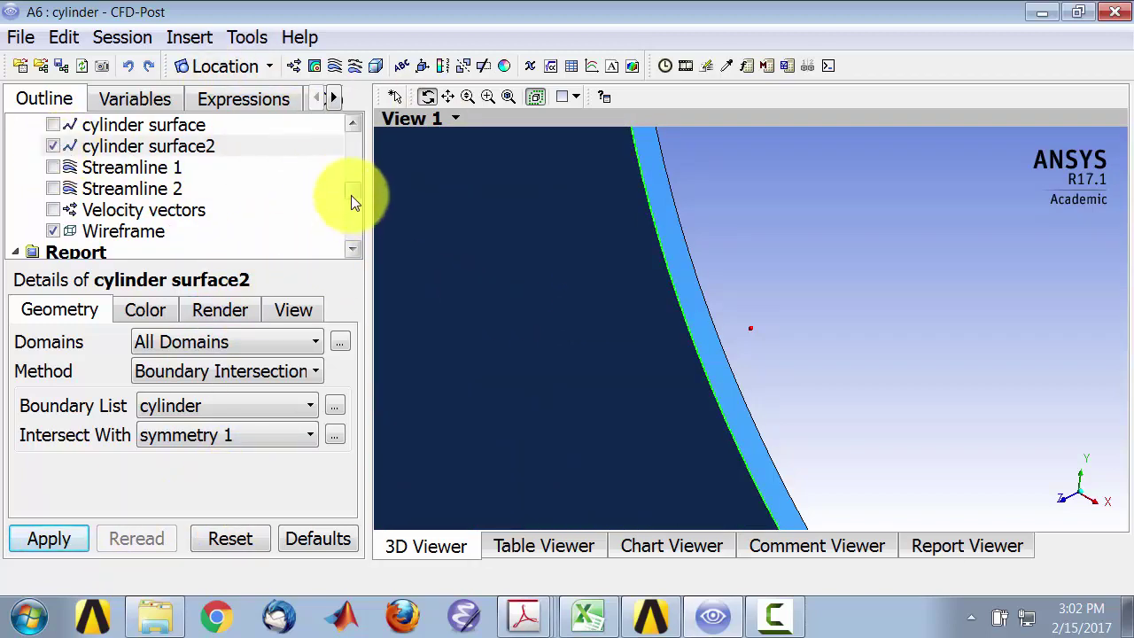
Hide the cylinder and symmetry 1 boundaries of surface_body in the 3D view
{"action": "left_click_drag", "start_coordinate": [352, 194], "coordinate": [361, 145]}
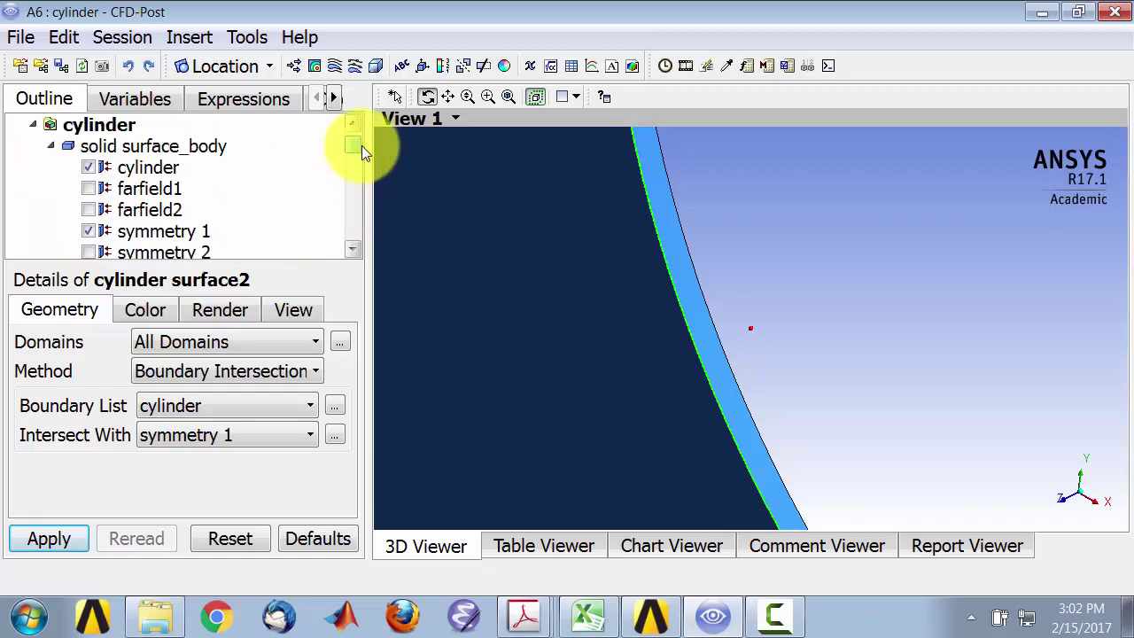
{"action": "left_click", "coordinate": [88, 168]}
{"action": "left_click", "coordinate": [88, 231]}
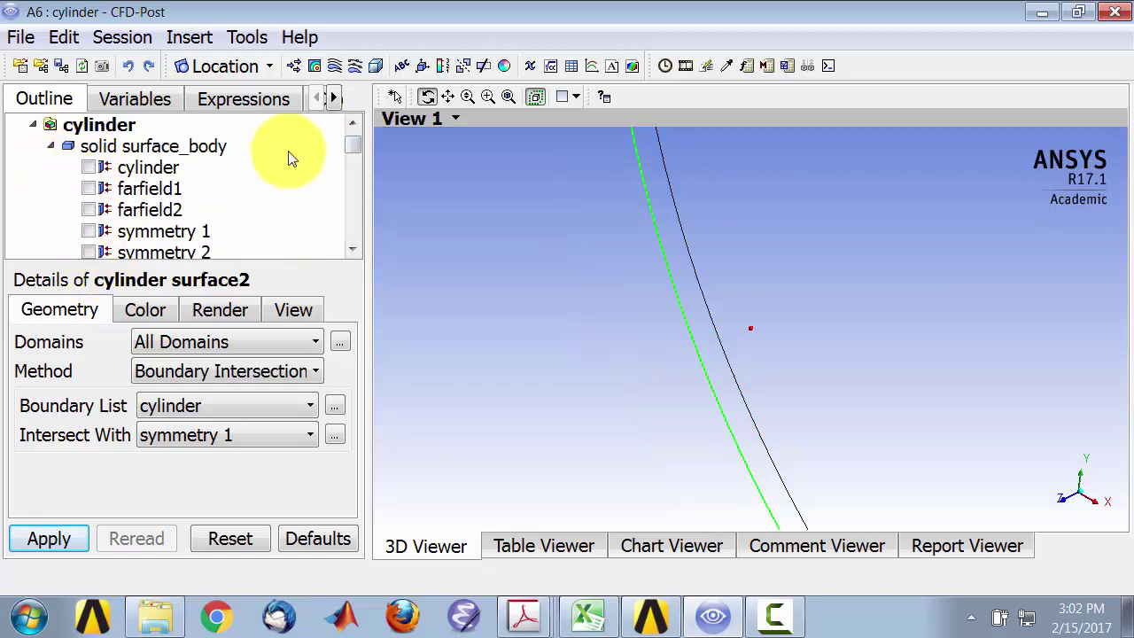
Examine the cylinder surface2 polyline up close along the Z axis, toggling its visibility off and on
{"action": "left_click_drag", "start_coordinate": [348, 151], "coordinate": [354, 185]}
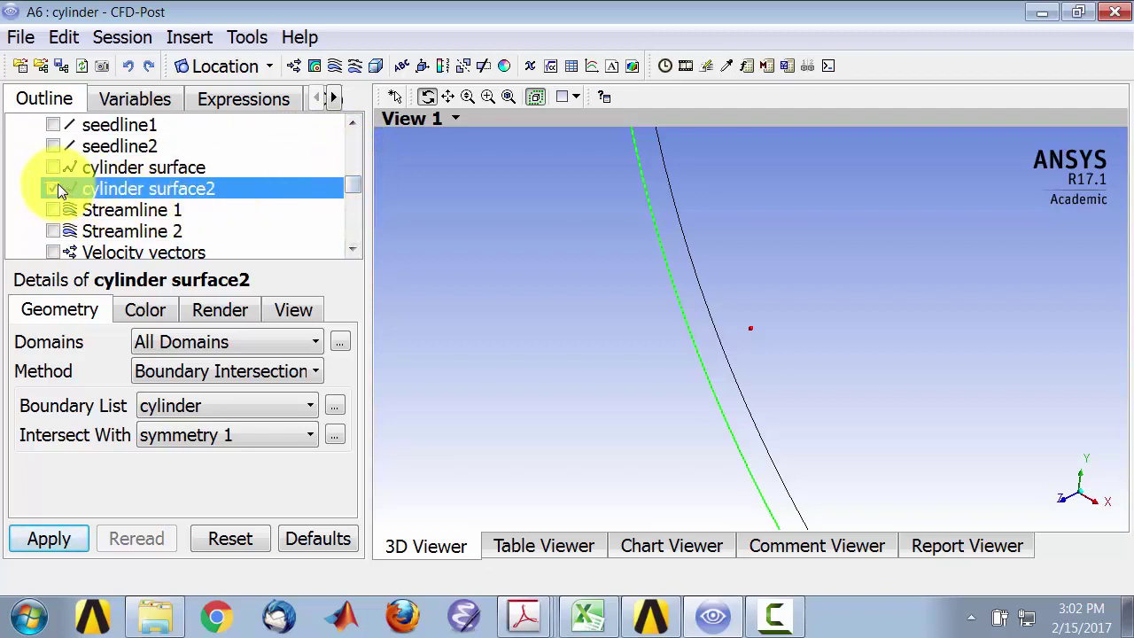
{"action": "left_click", "coordinate": [1067, 507]}
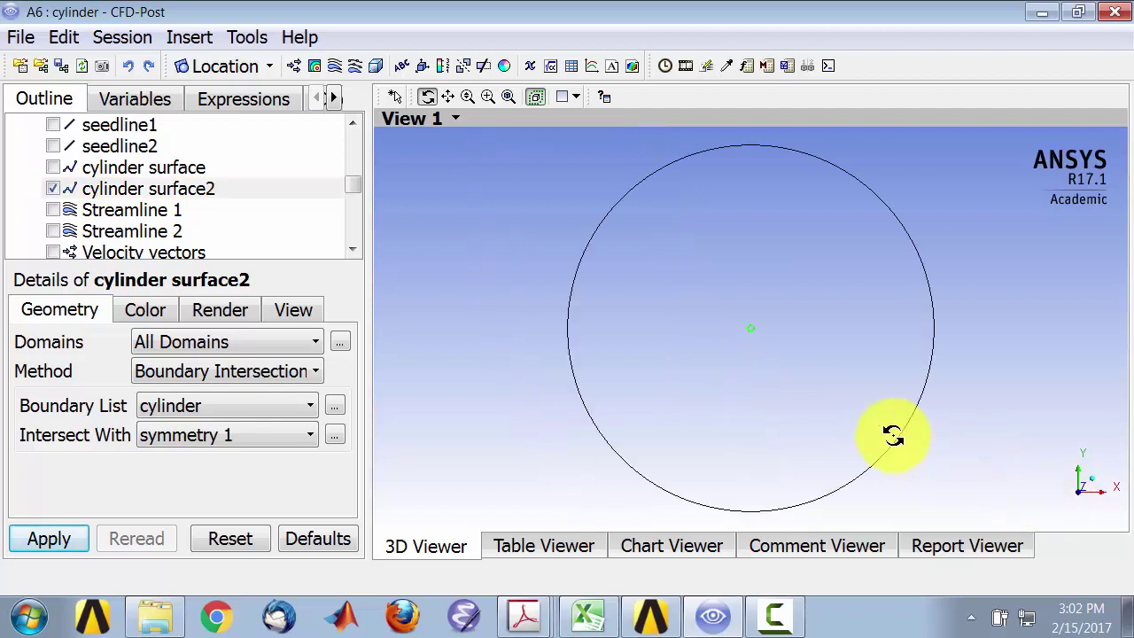
{"action": "right_click_drag", "start_coordinate": [730, 311], "coordinate": [776, 354]}
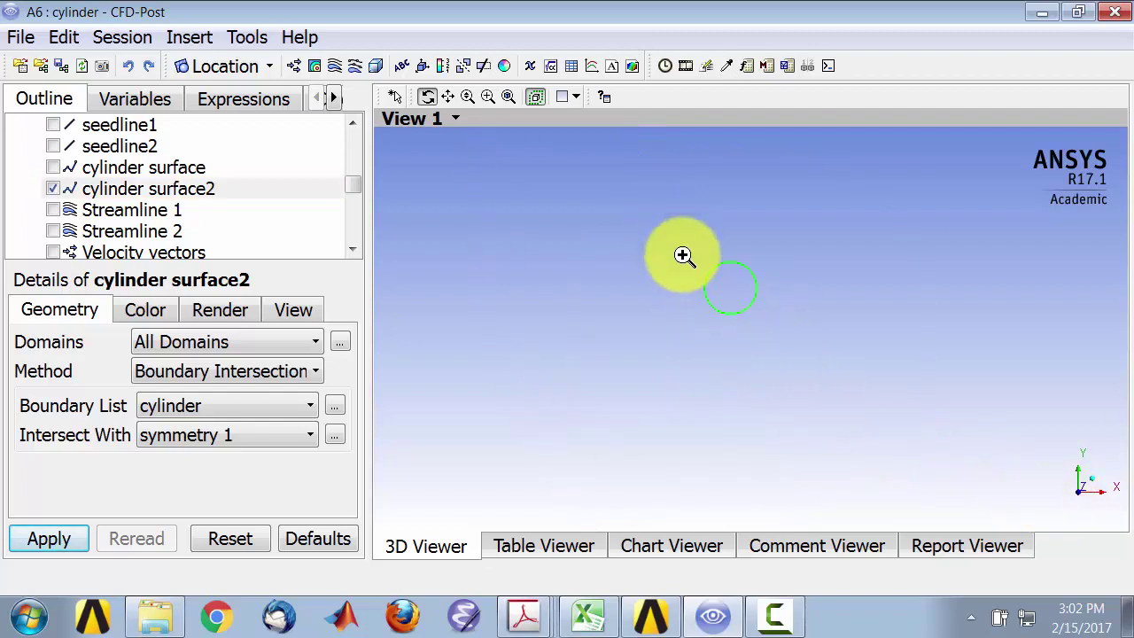
{"action": "right_click_drag", "start_coordinate": [665, 230], "coordinate": [787, 346]}
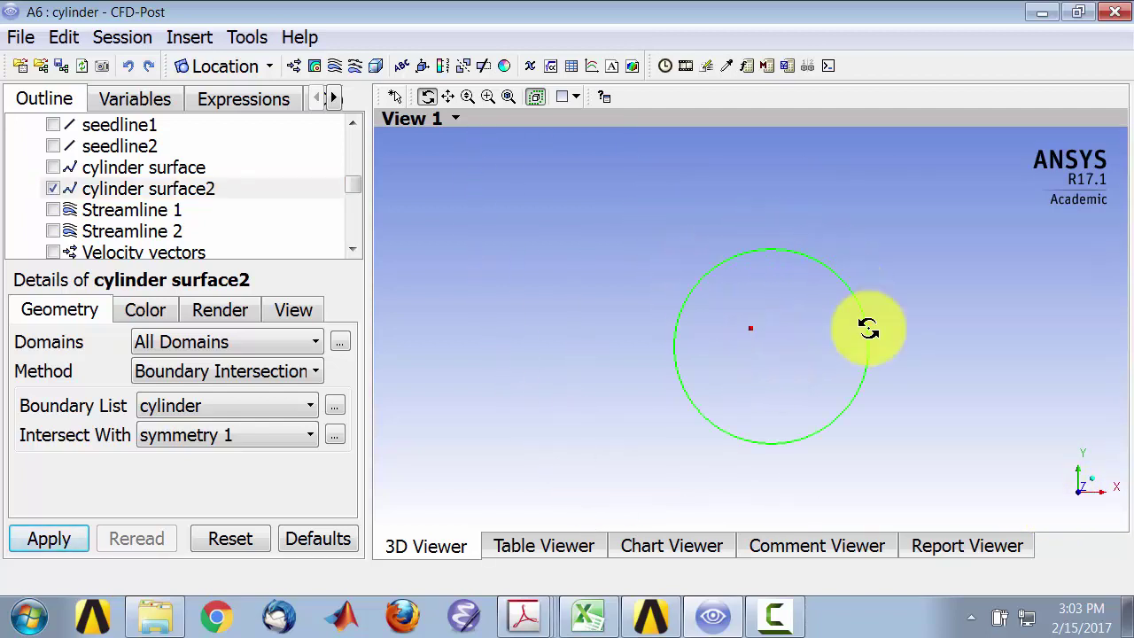
{"action": "left_click", "coordinate": [53, 190]}
{"action": "left_click", "coordinate": [53, 191]}
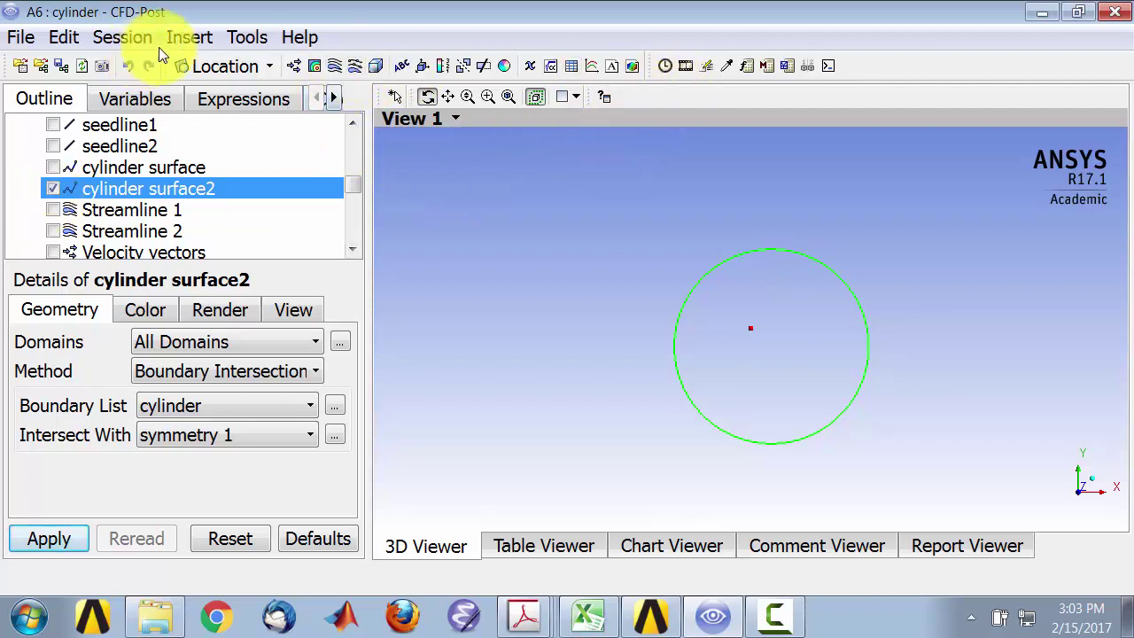
Insert a new chart named "p vs theta2"
{"action": "left_click", "coordinate": [595, 68]}
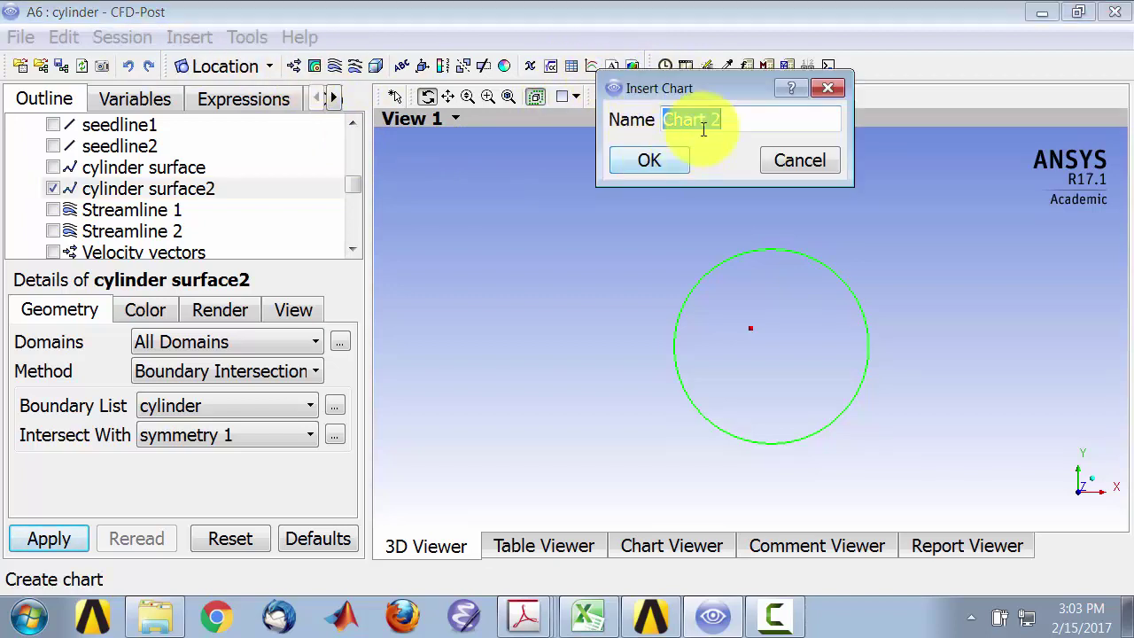
{"action": "type", "text": "p vs"}
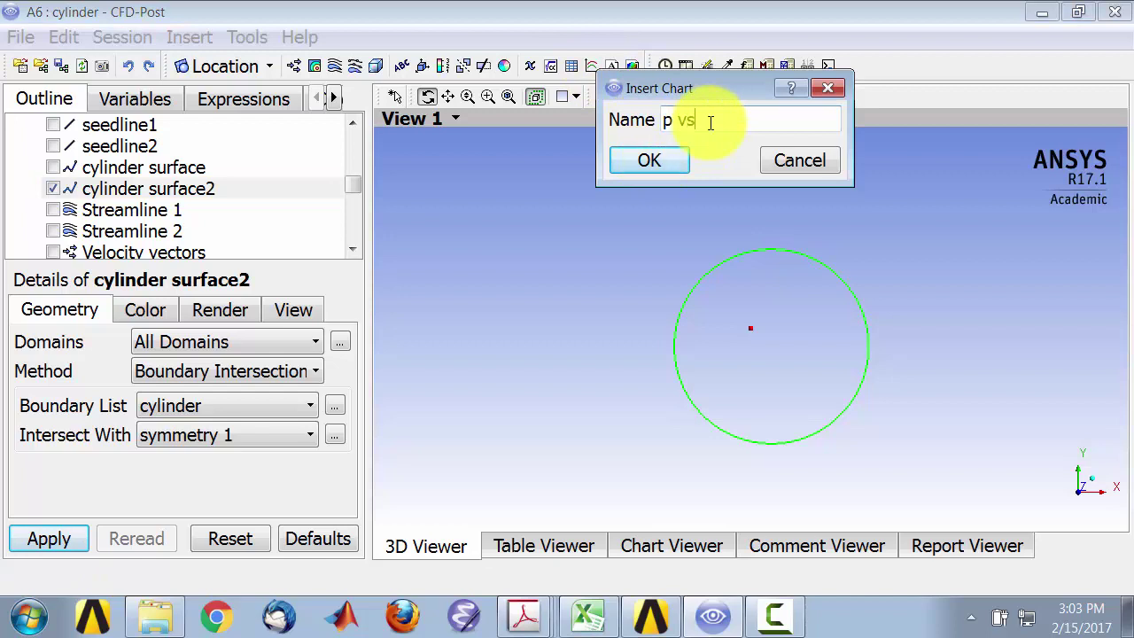
{"action": "type", "text": " thetre"}
{"action": "key", "text": "BackSpace"}
{"action": "key", "text": "BackSpace"}
{"action": "left_click", "coordinate": [657, 160]}
{"action": "left_click", "coordinate": [831, 181]}
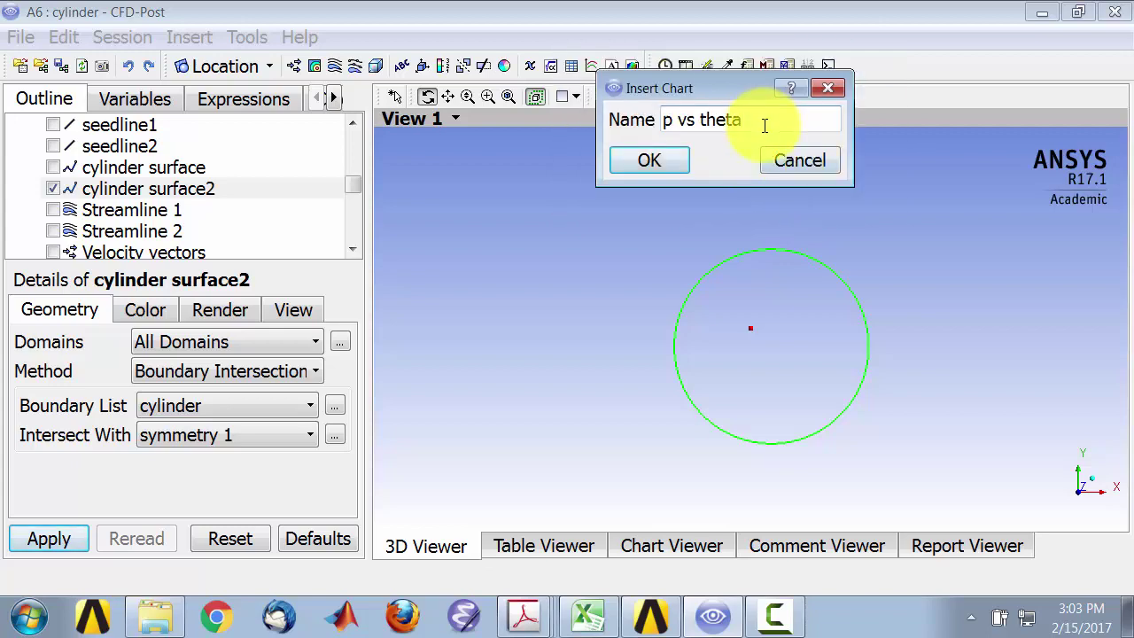
{"action": "type", "text": "2"}
{"action": "left_click", "coordinate": [665, 163]}
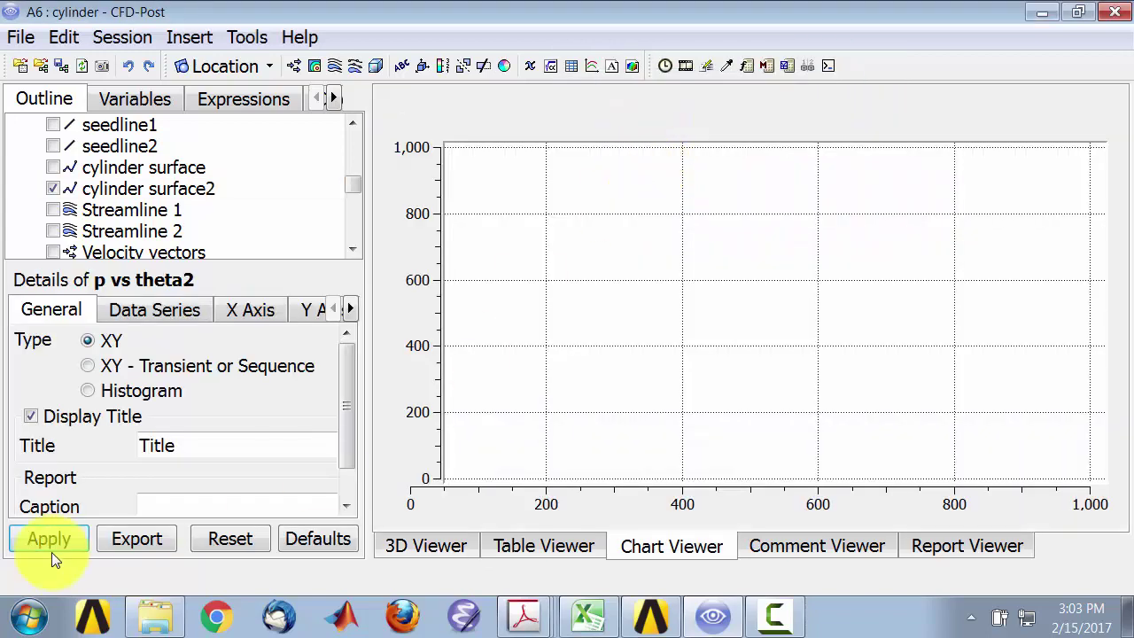
Set the data source location of Series 1 to cylinder surface2
{"action": "left_click", "coordinate": [176, 312]}
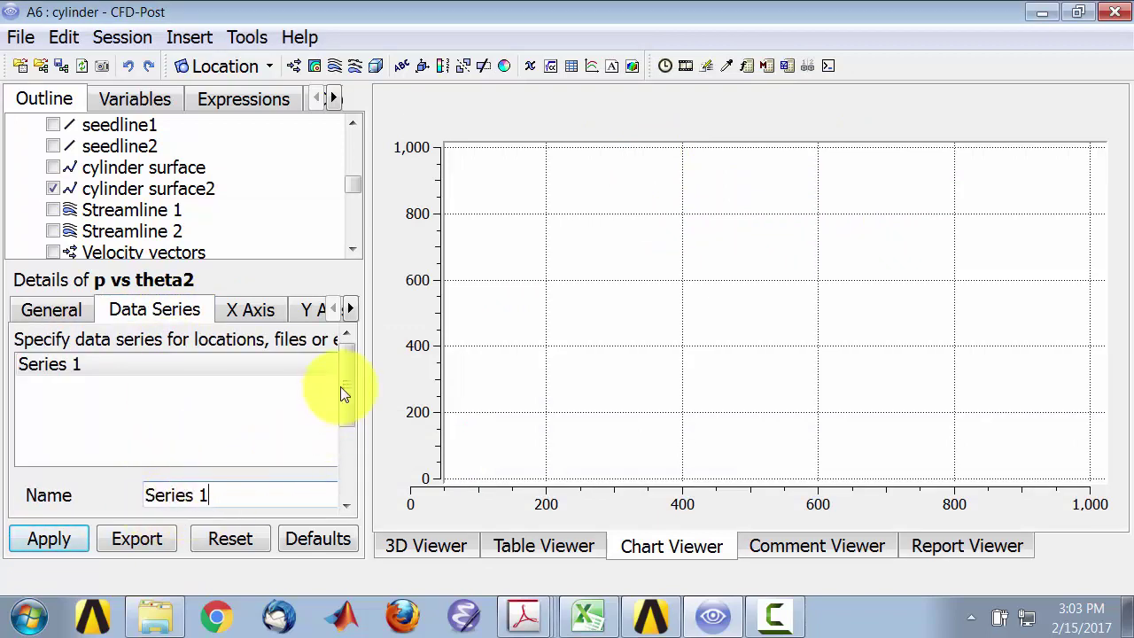
{"action": "scroll", "coordinate": [340, 386], "scroll_direction": "down", "scroll_amount": 3}
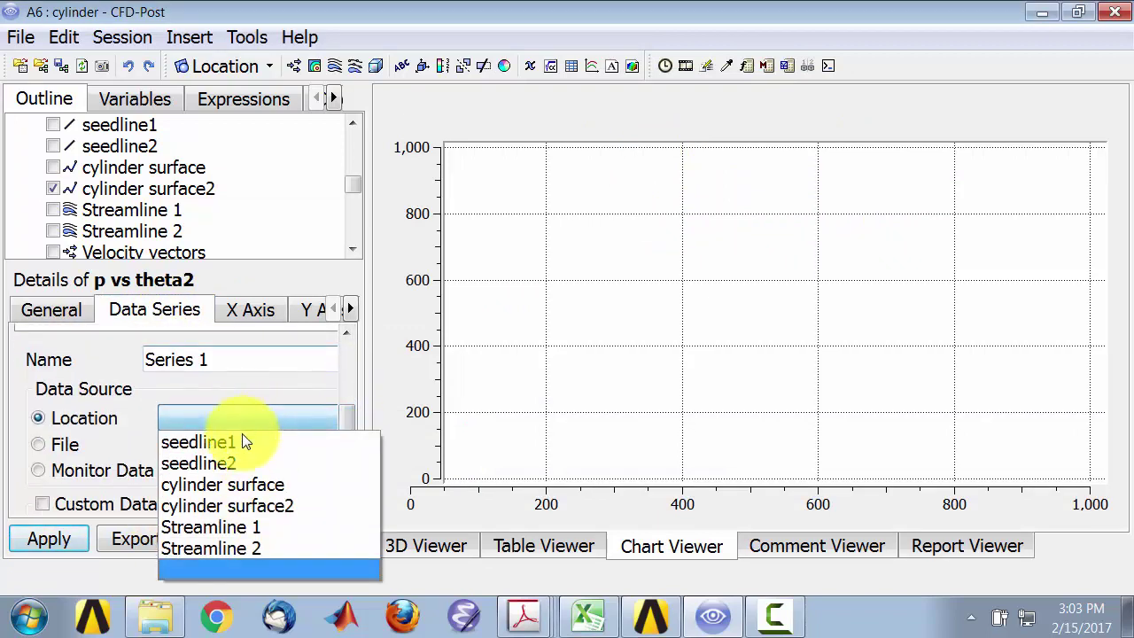
{"action": "left_click", "coordinate": [250, 508]}
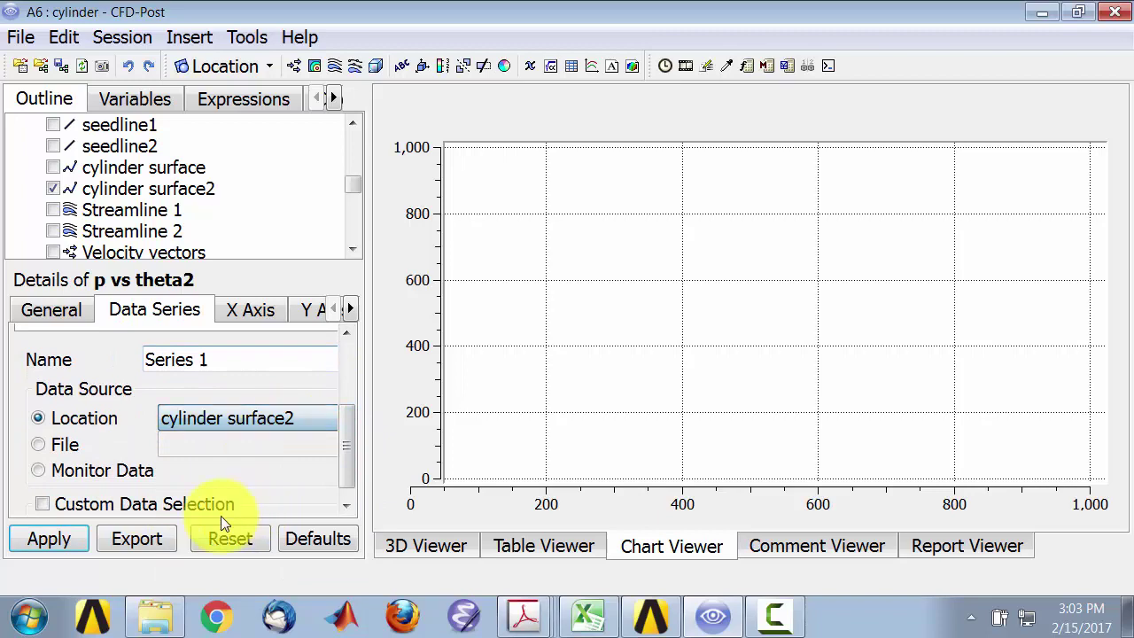
Plot Pressure on the Y axis against theta2 on the X axis and apply the chart settings
{"action": "left_click", "coordinate": [252, 309]}
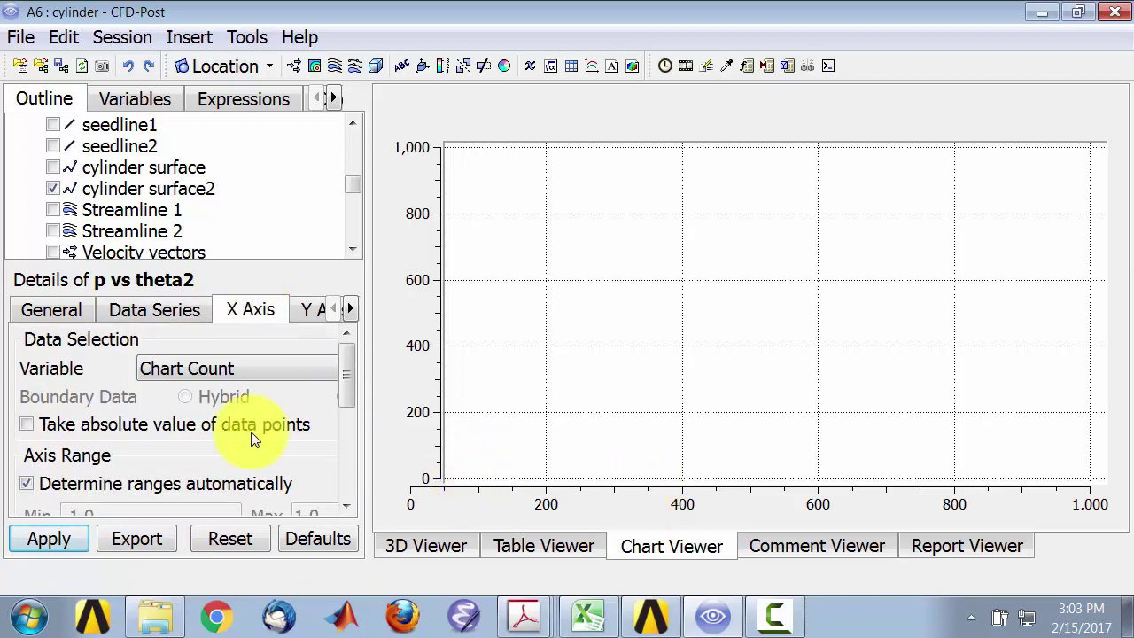
{"action": "left_click", "coordinate": [252, 377]}
{"action": "scroll", "coordinate": [235, 512], "scroll_direction": "down", "scroll_amount": 6}
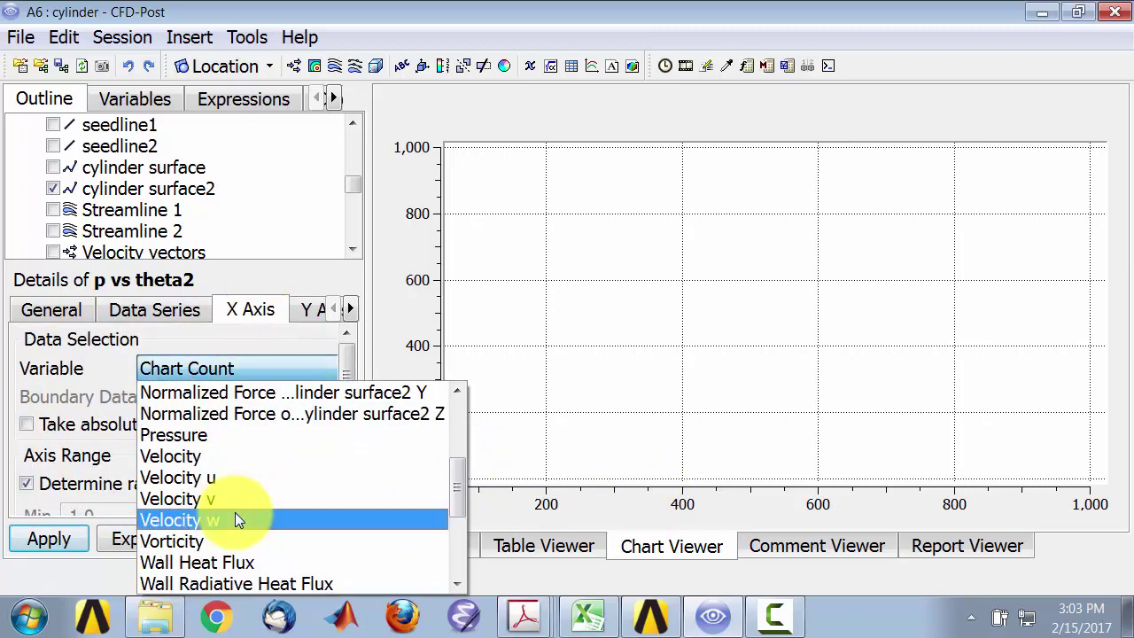
{"action": "left_click", "coordinate": [234, 496]}
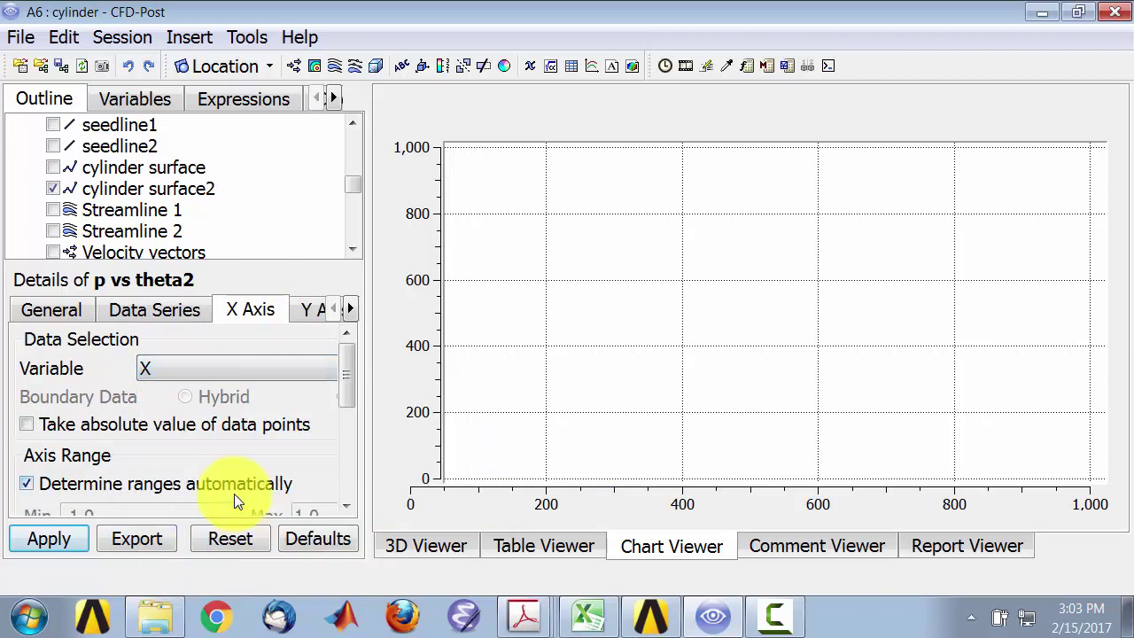
{"action": "left_click", "coordinate": [213, 373]}
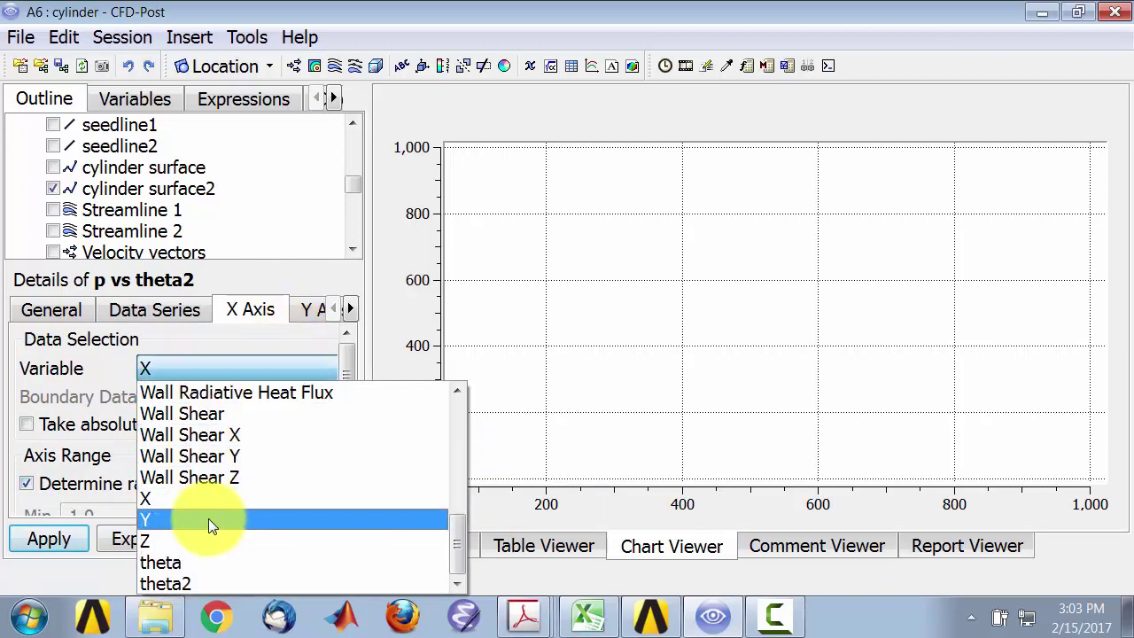
{"action": "left_click", "coordinate": [209, 584]}
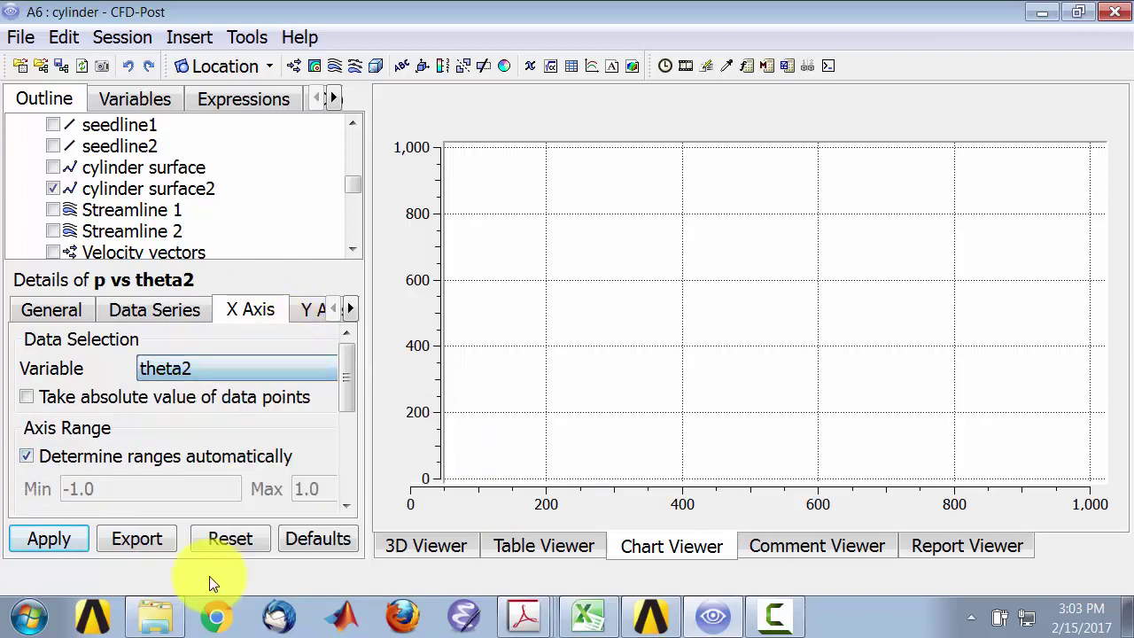
{"action": "left_click", "coordinate": [315, 311]}
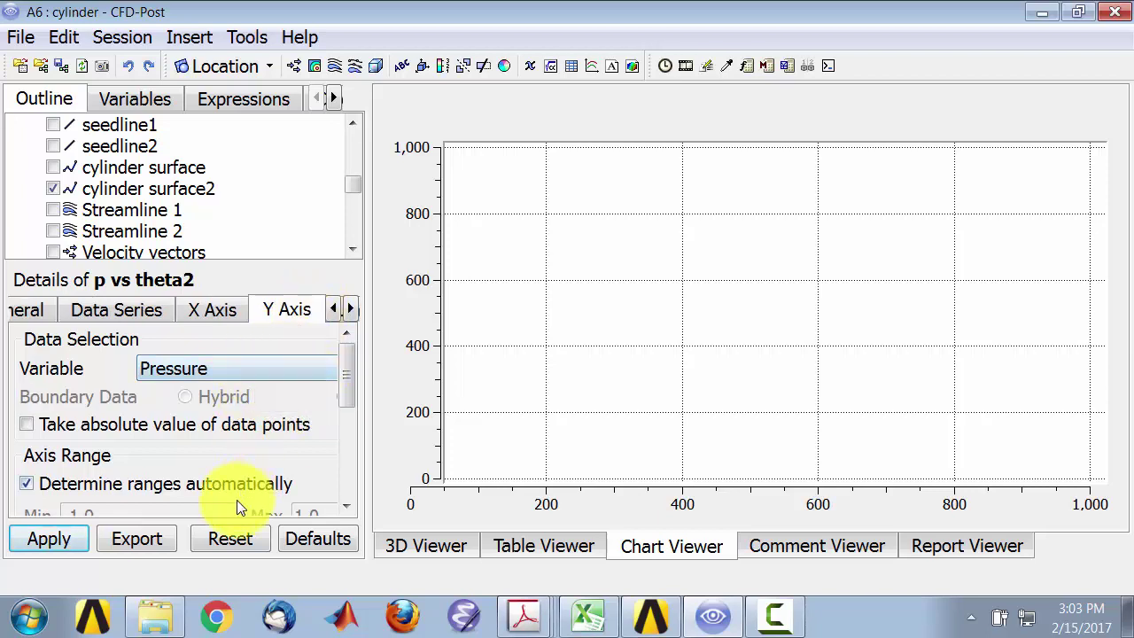
{"action": "left_click", "coordinate": [58, 539]}
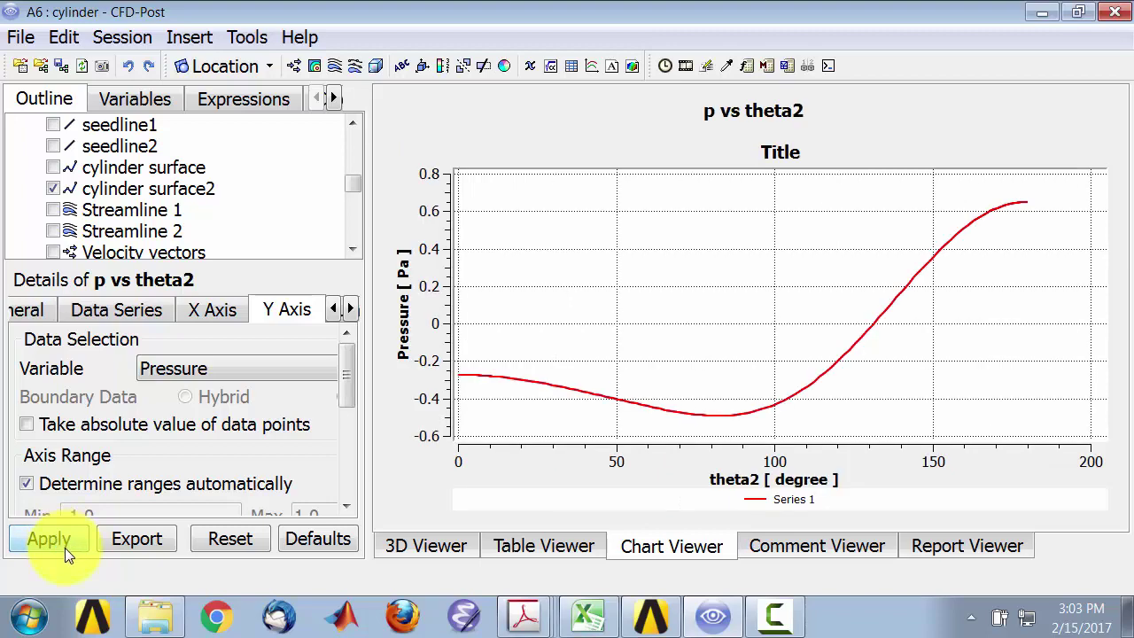
Switch to fornberg.pdf in Adobe Acrobat to examine the axis directions in Figure 20, and return to CFD-Post
{"action": "key", "text": "alt+Tab"}
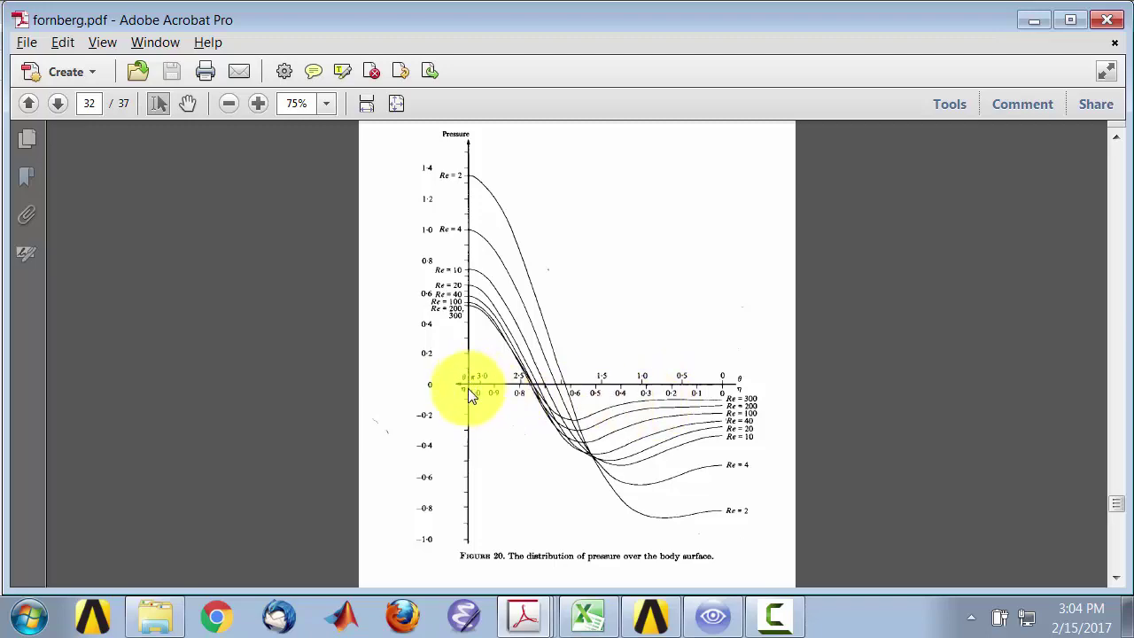
{"action": "key", "text": "alt+Tab"}
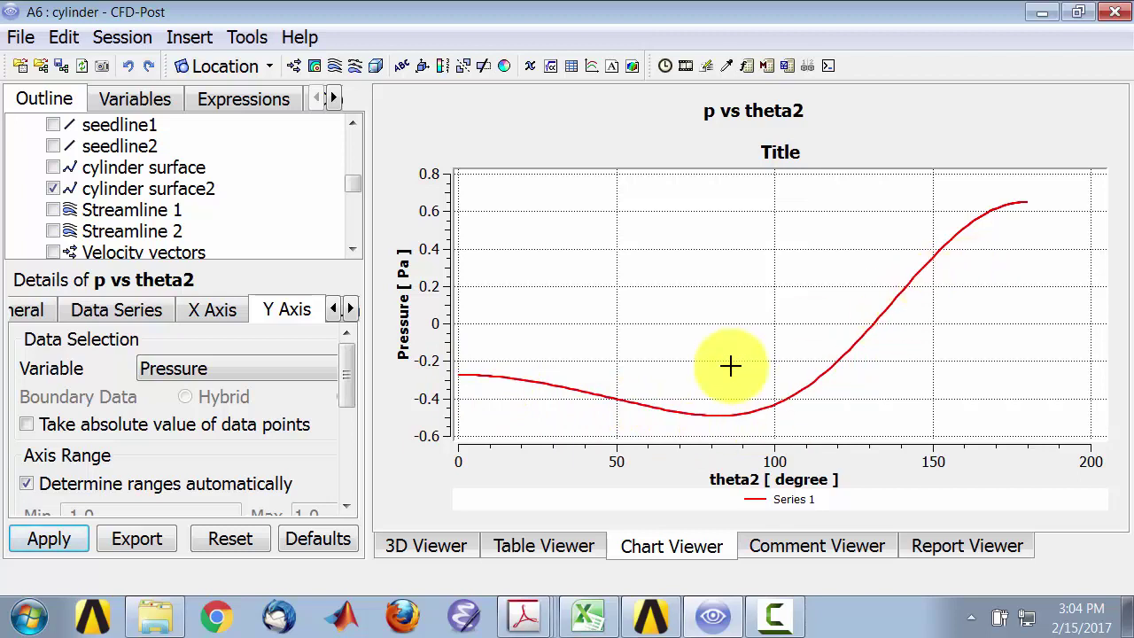
{"action": "left_click_drag", "start_coordinate": [354, 367], "coordinate": [350, 394]}
{"action": "left_click", "coordinate": [269, 466]}
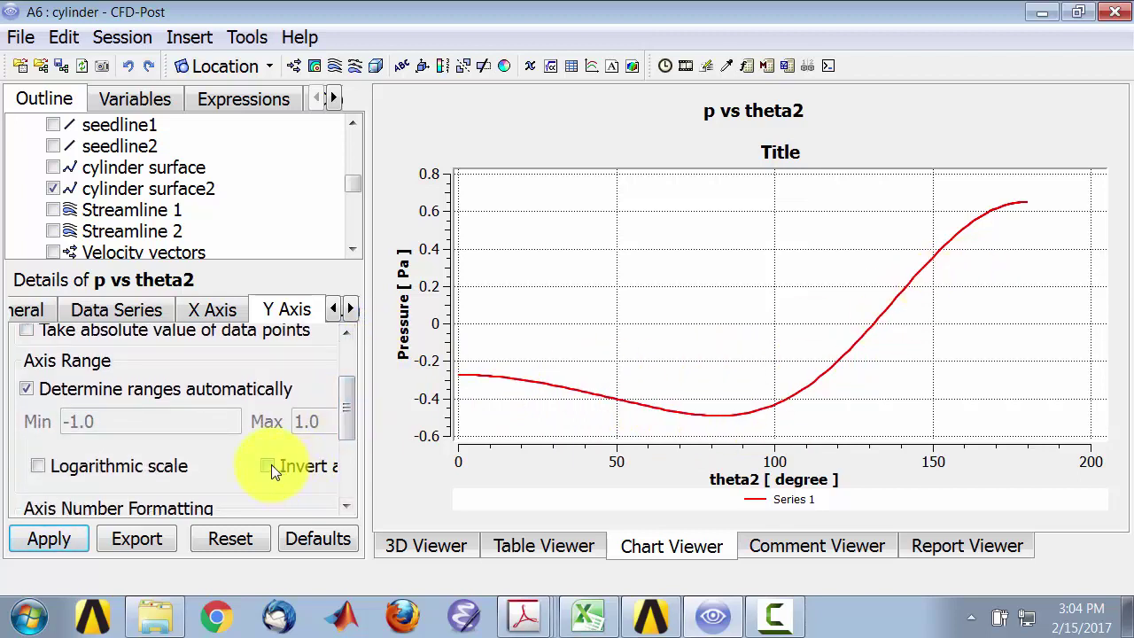
{"action": "left_click", "coordinate": [60, 536]}
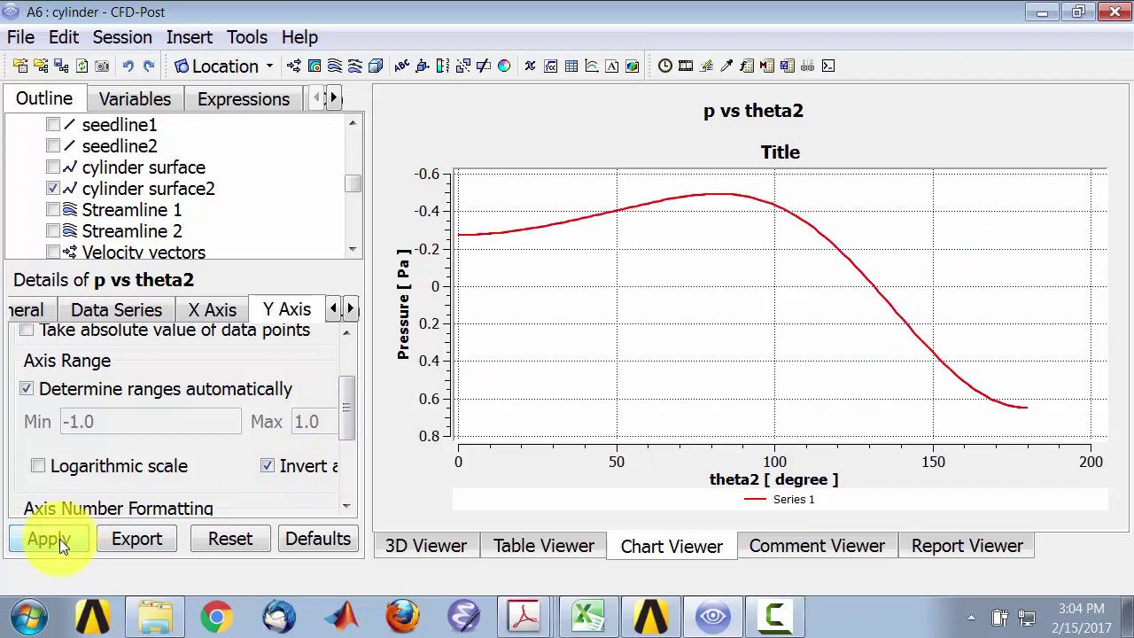
{"action": "left_click", "coordinate": [270, 466]}
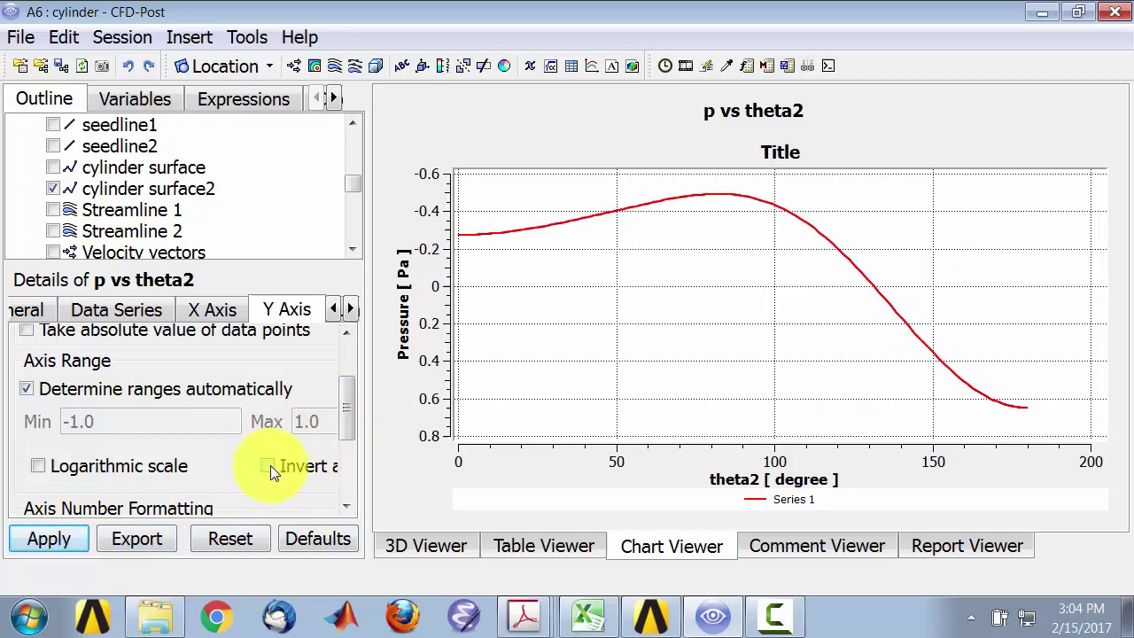
{"action": "left_click", "coordinate": [67, 538]}
Invert the X axis of the p vs theta2 chart and apply the change
{"action": "left_click", "coordinate": [223, 315]}
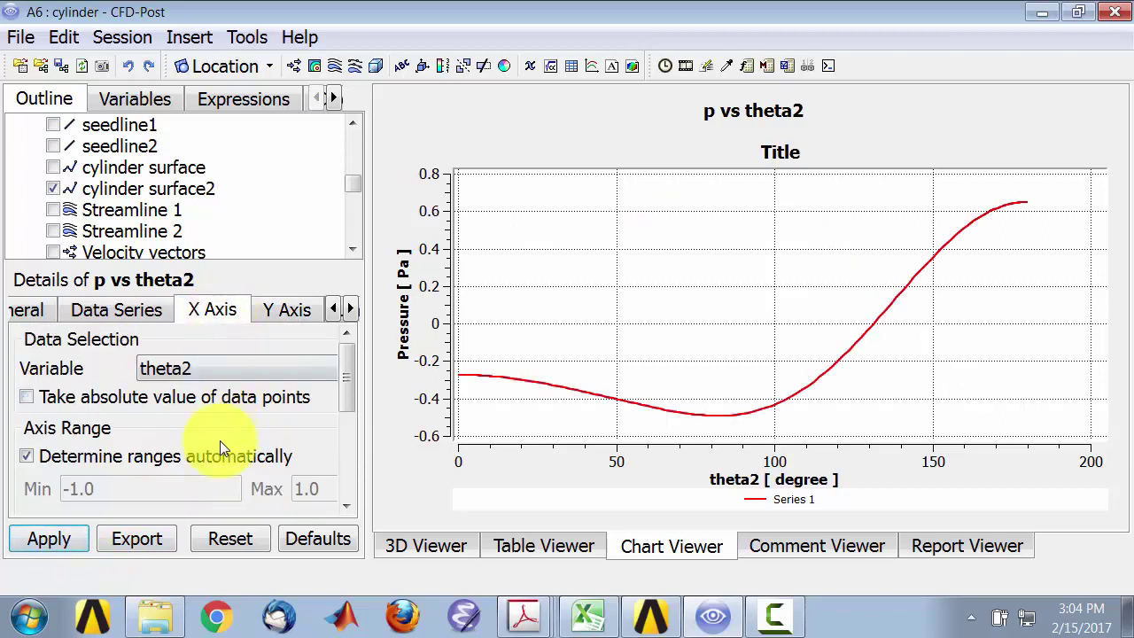
{"action": "left_click_drag", "start_coordinate": [343, 374], "coordinate": [351, 423]}
{"action": "left_click", "coordinate": [58, 537]}
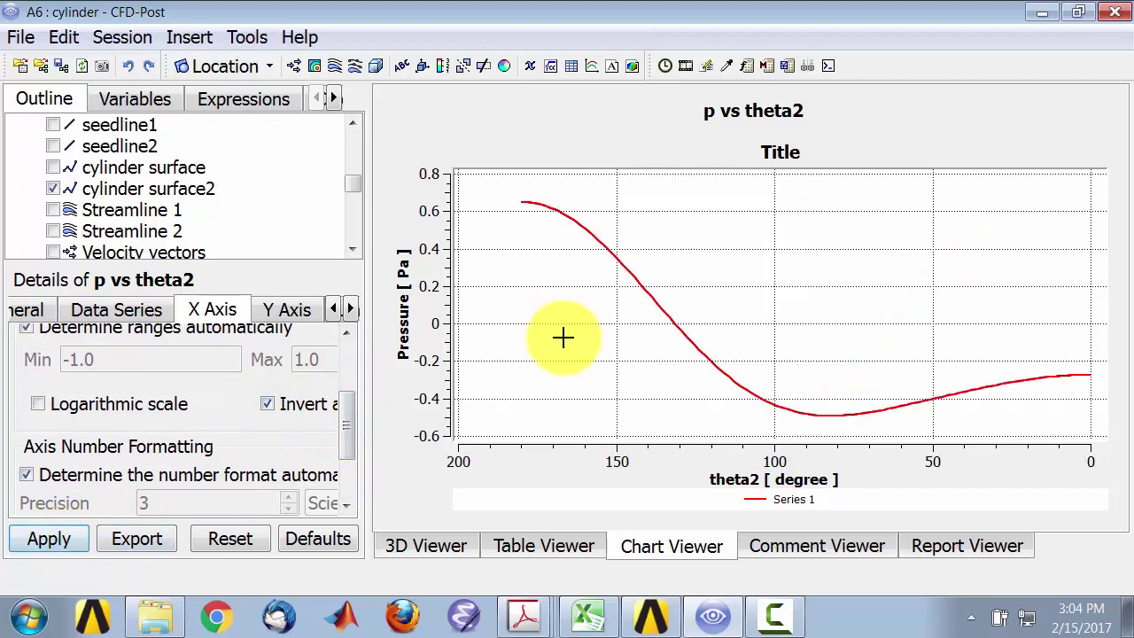
Compare the inverted theta2 chart with the body-surface pressure curves in Fornberg's Figure 20
{"action": "key", "text": "alt+Tab"}
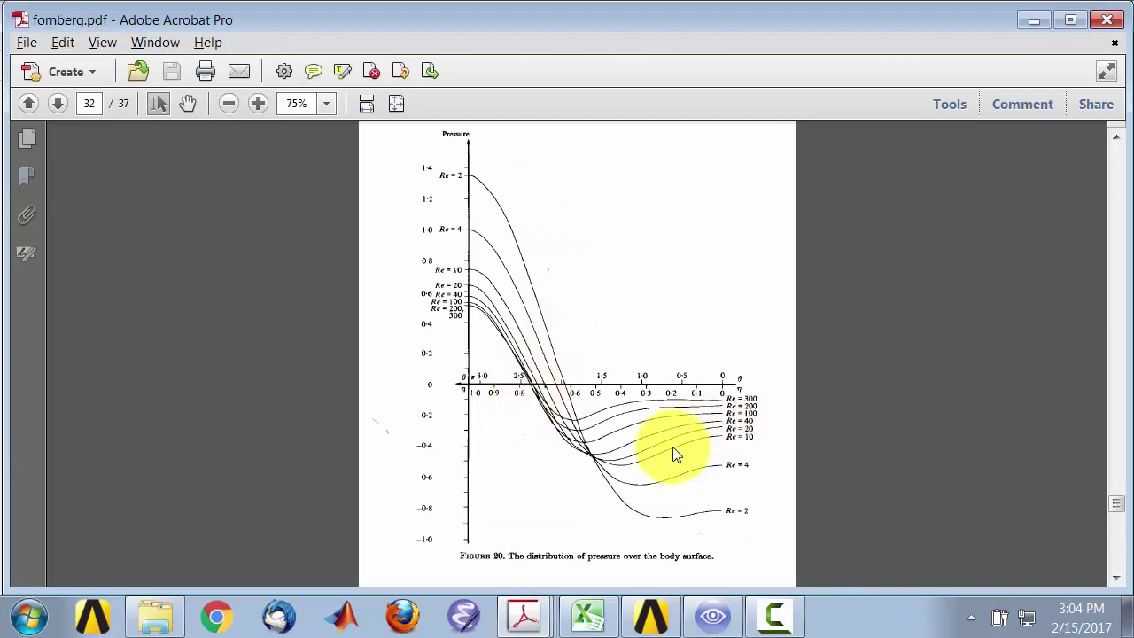
{"action": "key", "text": "alt+Tab"}
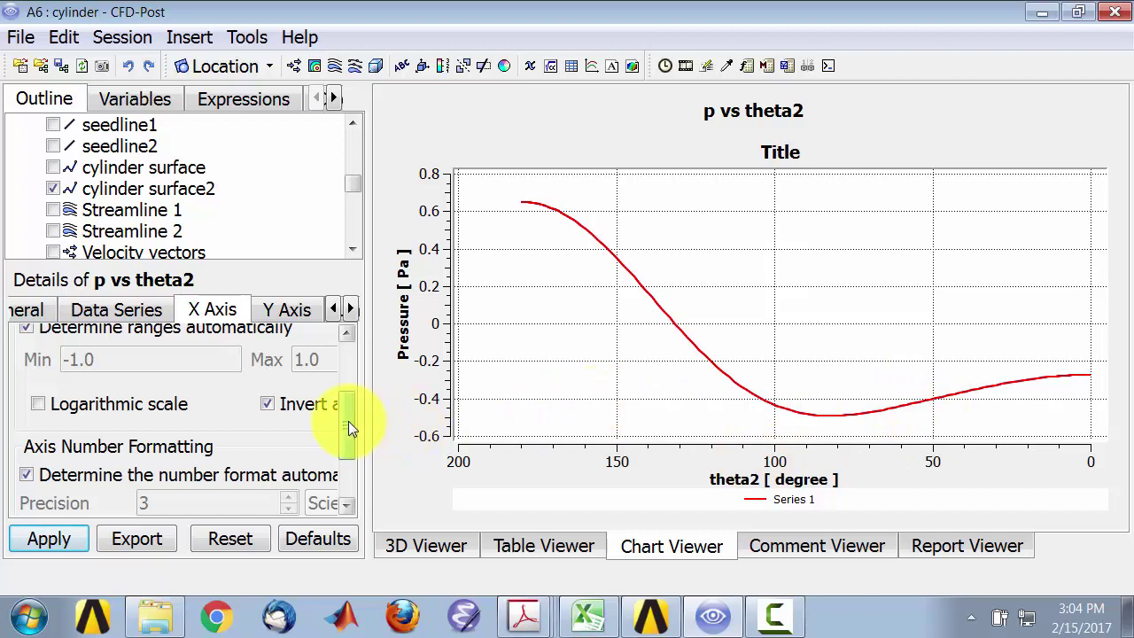
{"action": "left_click_drag", "start_coordinate": [349, 423], "coordinate": [351, 362]}
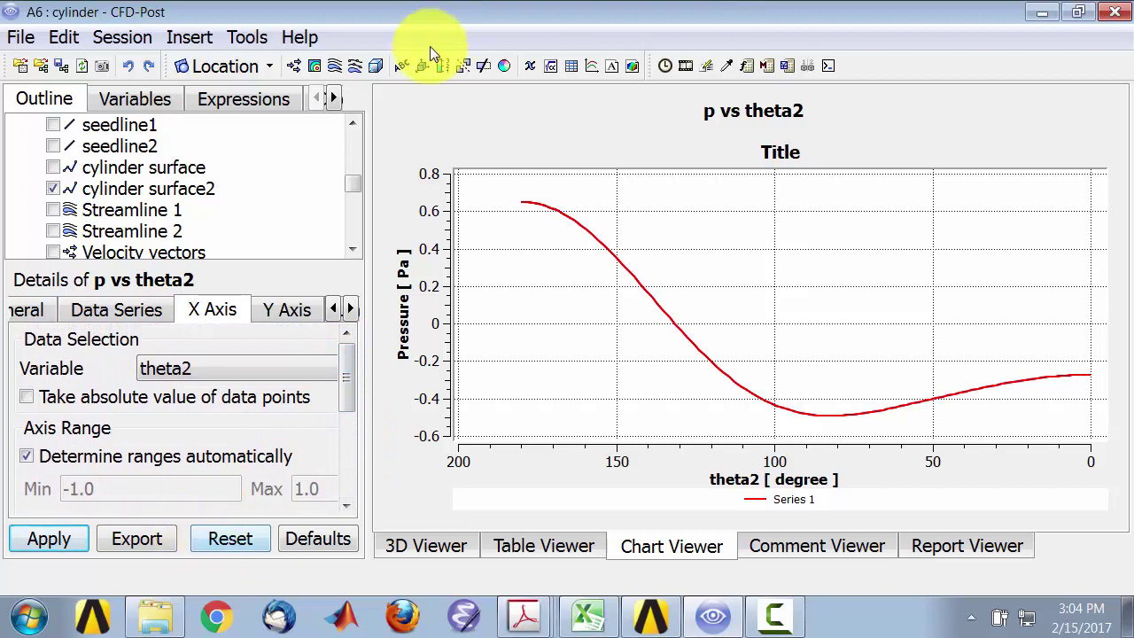